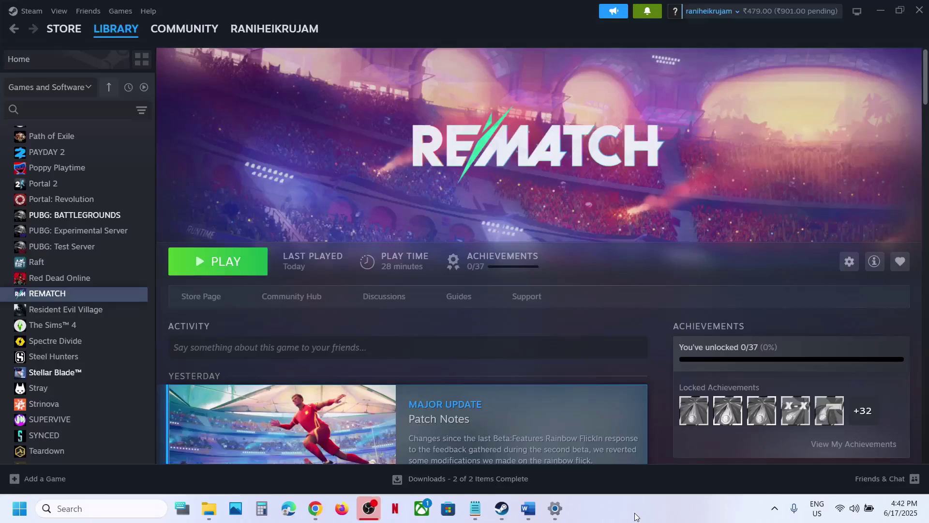
Step: Highlight the error message title in the troubleshooting document, then return to Steam
{"action": "left_click", "coordinate": [529, 509]}
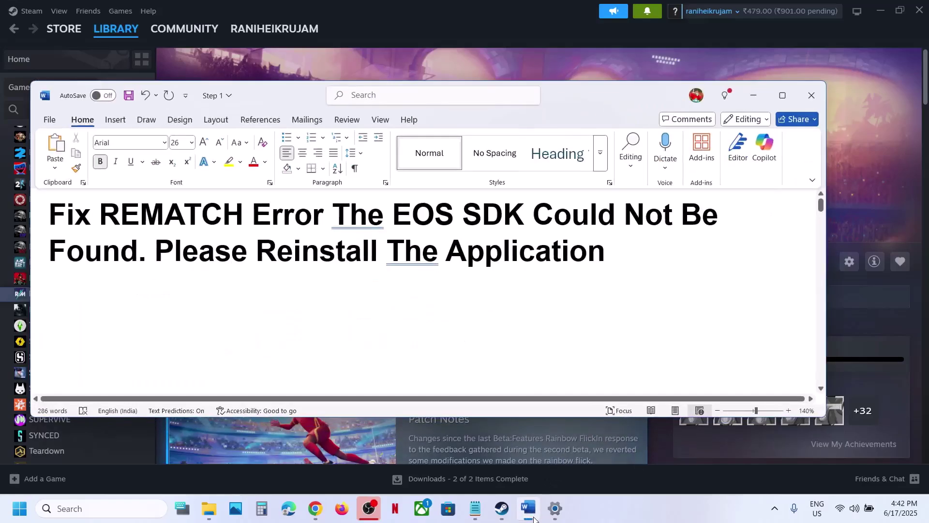
{"action": "double_click", "coordinate": [336, 222]}
{"action": "left_click_drag", "start_coordinate": [338, 222], "coordinate": [484, 267]}
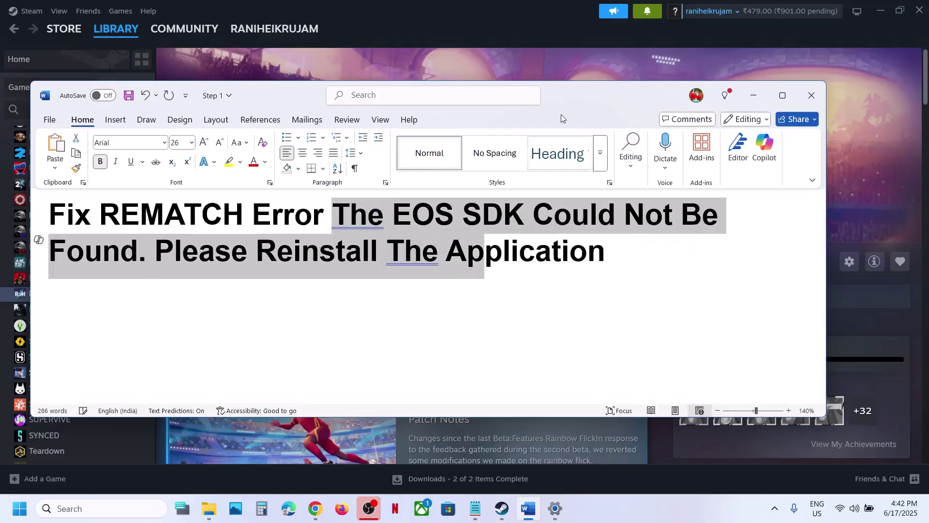
{"action": "left_click", "coordinate": [542, 77]}
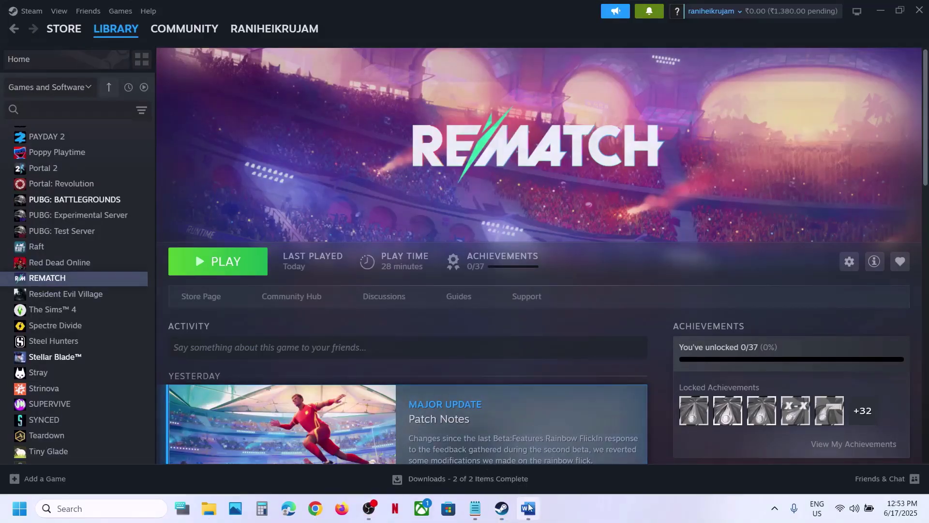
Step: Show the Steam client menu as the place to restart Steam
{"action": "left_click", "coordinate": [529, 506]}
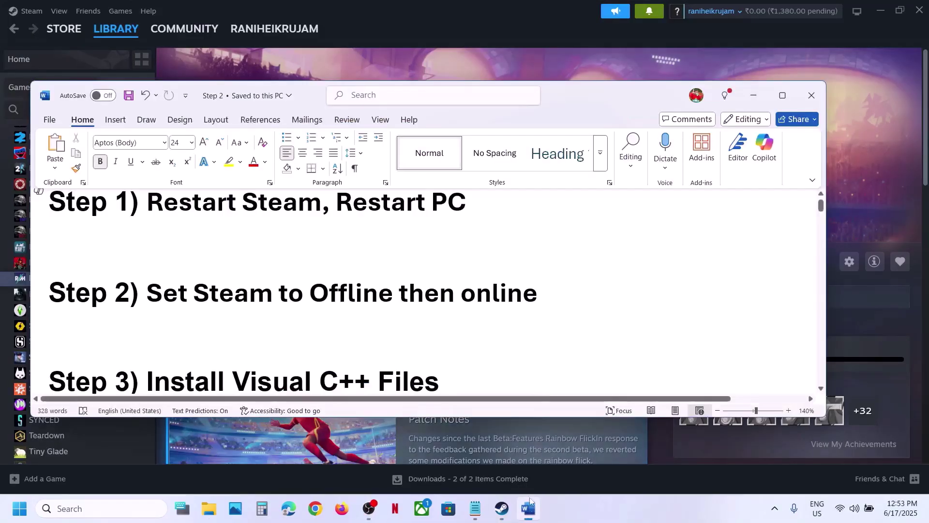
{"action": "left_click", "coordinate": [429, 55]}
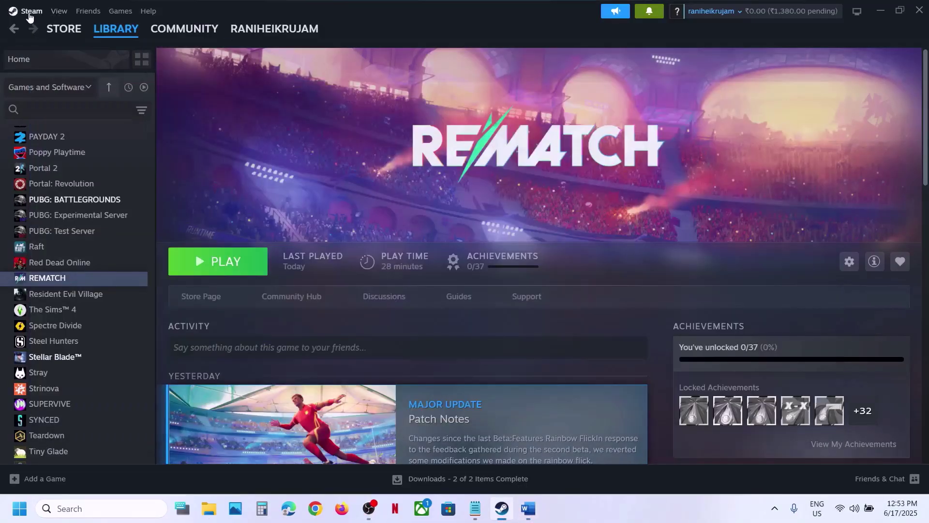
{"action": "left_click", "coordinate": [29, 12]}
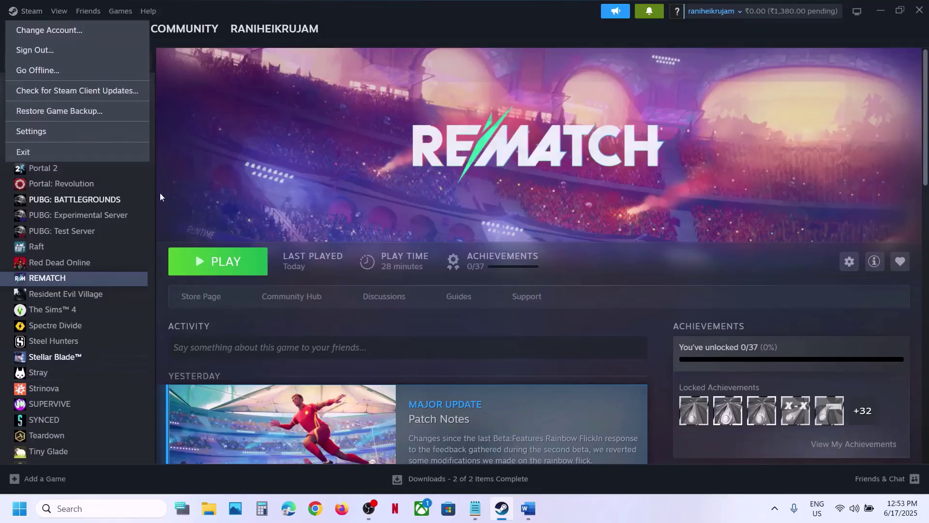
{"action": "left_click", "coordinate": [367, 213]}
Step: Point out the Windows power options for a PC restart, then highlight Step 2 in the guide
{"action": "key", "text": "super"}
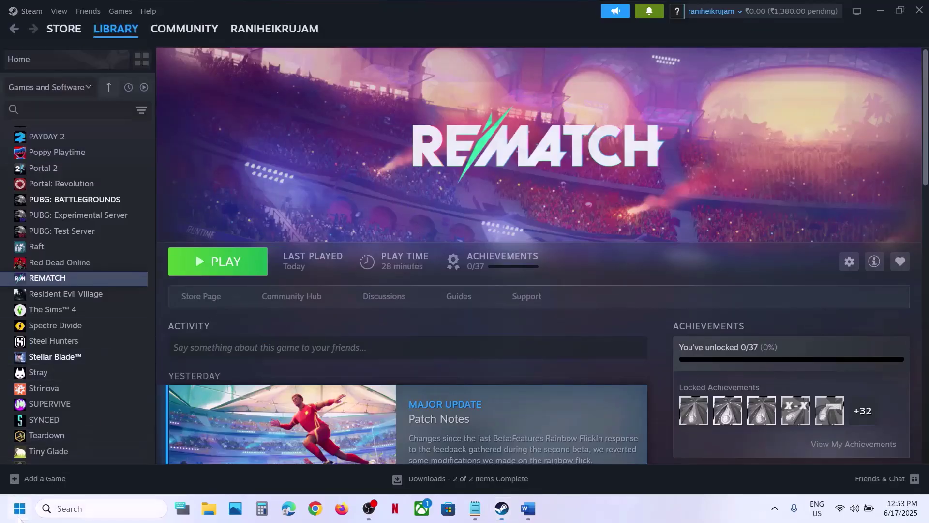
{"action": "left_click", "coordinate": [351, 468]}
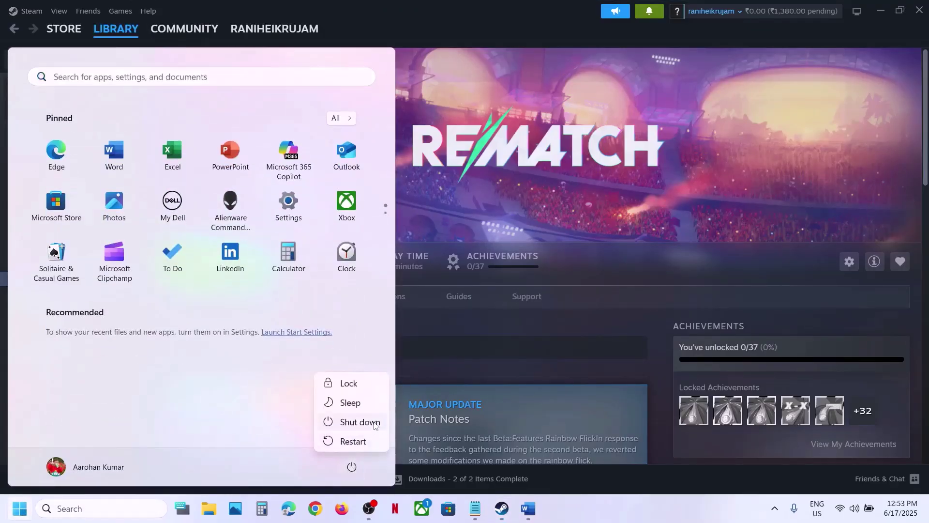
{"action": "left_click", "coordinate": [530, 196]}
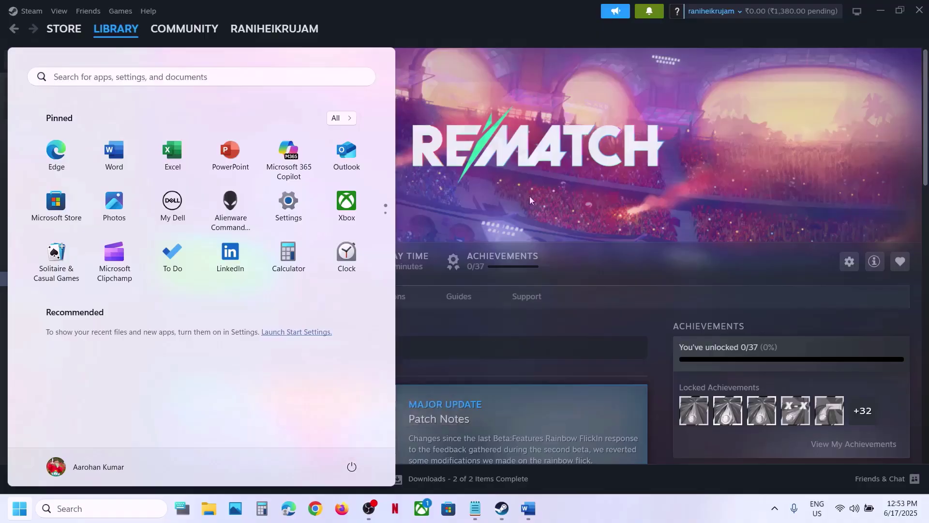
{"action": "left_click", "coordinate": [521, 184]}
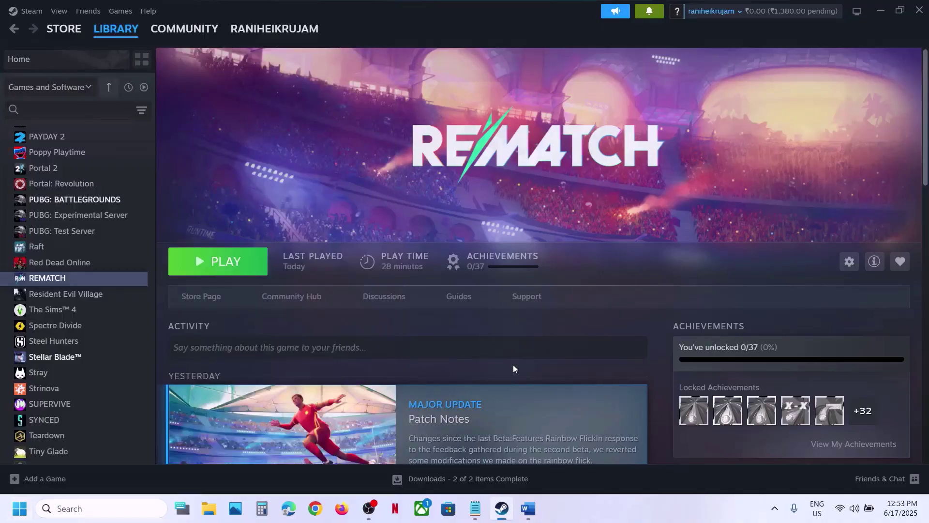
{"action": "left_click", "coordinate": [535, 516]}
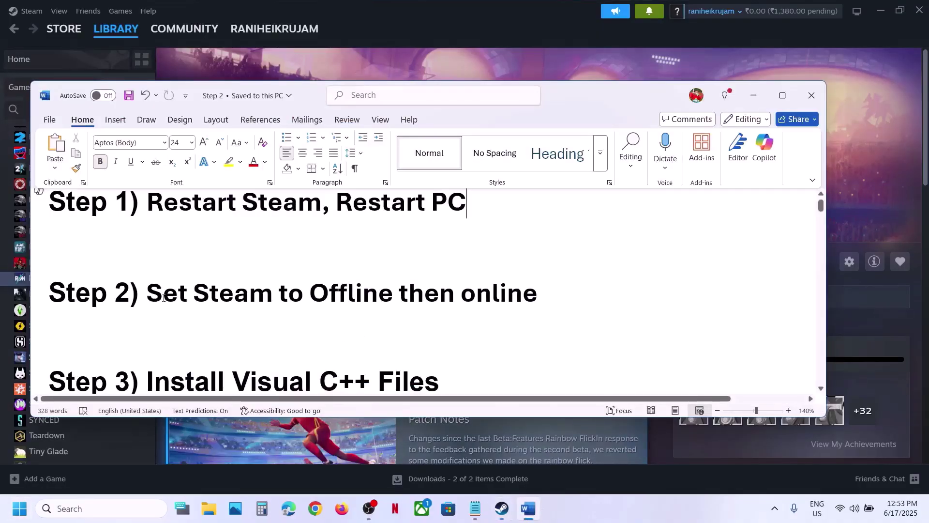
{"action": "left_click_drag", "start_coordinate": [163, 298], "coordinate": [460, 295]}
Step: Switch Steam to Offline Mode and then back online
{"action": "left_click", "coordinate": [539, 66]}
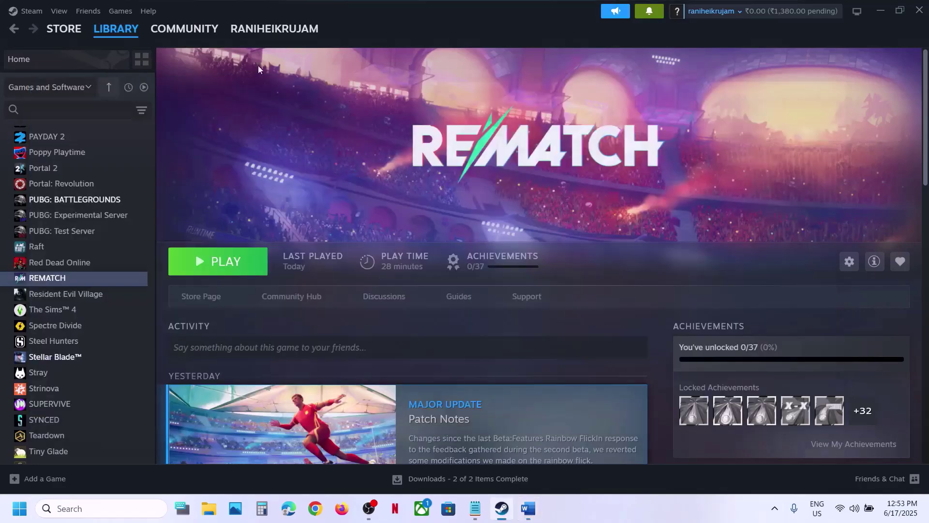
{"action": "left_click", "coordinate": [32, 11]}
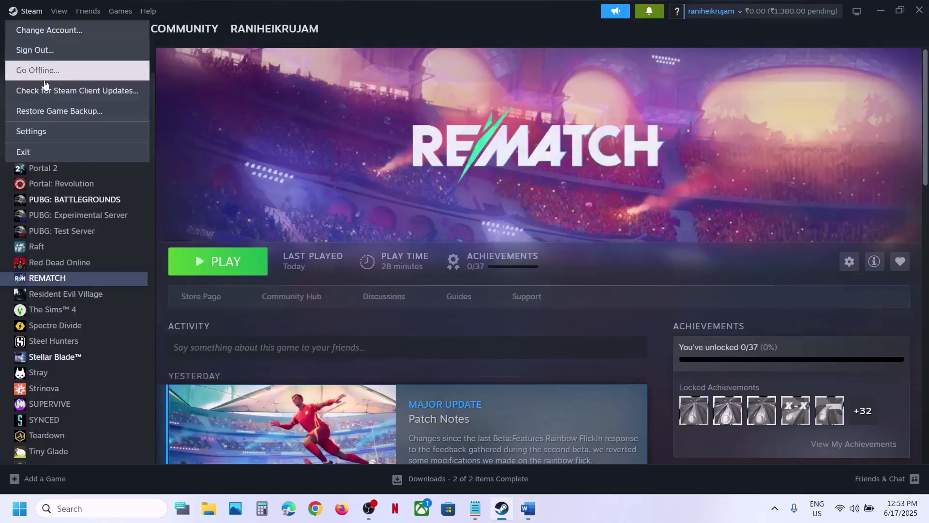
{"action": "left_click", "coordinate": [43, 71]}
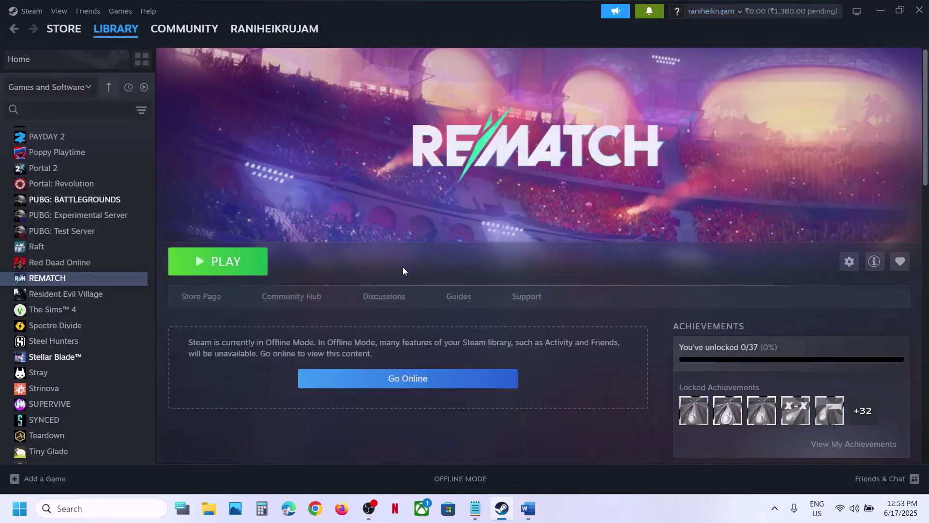
{"action": "left_click", "coordinate": [30, 11]}
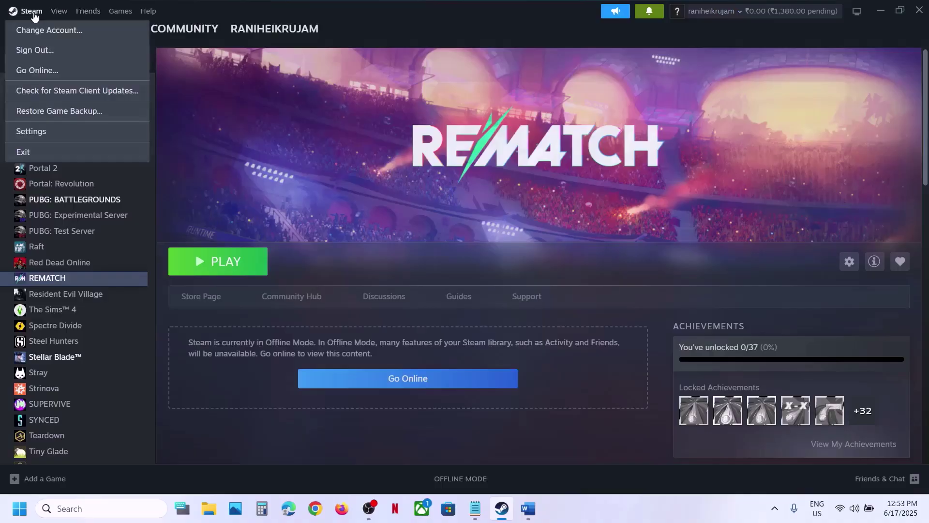
{"action": "left_click", "coordinate": [57, 71]}
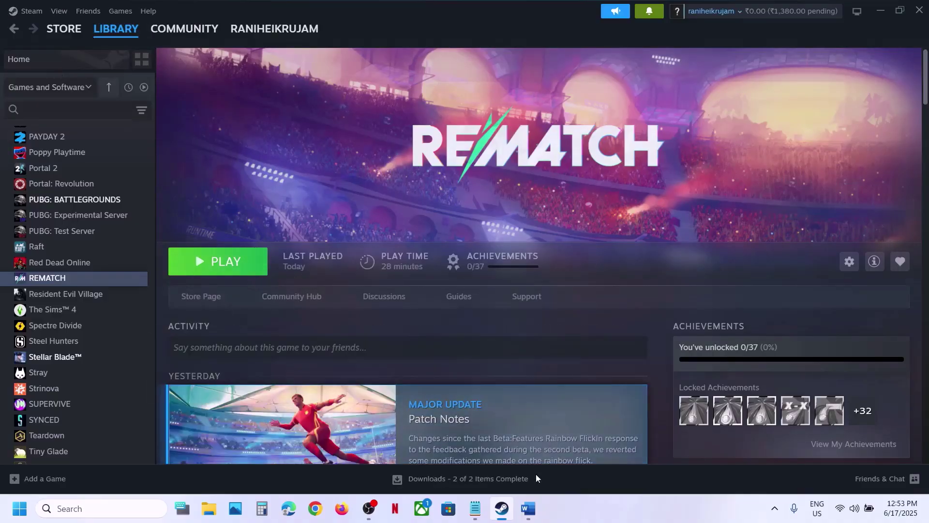
Step: Scroll the guide to Step 3 and select the Visual C++ redistributable page URL
{"action": "left_click", "coordinate": [529, 508]}
{"action": "left_click", "coordinate": [866, 231]}
{"action": "left_click", "coordinate": [529, 508]}
{"action": "scroll", "coordinate": [315, 367], "scroll_direction": "down", "scroll_amount": 1}
{"action": "scroll", "coordinate": [314, 367], "scroll_direction": "down", "scroll_amount": 3}
{"action": "left_click_drag", "start_coordinate": [528, 306], "coordinate": [49, 265]}
{"action": "key", "text": "ctrl+c"}
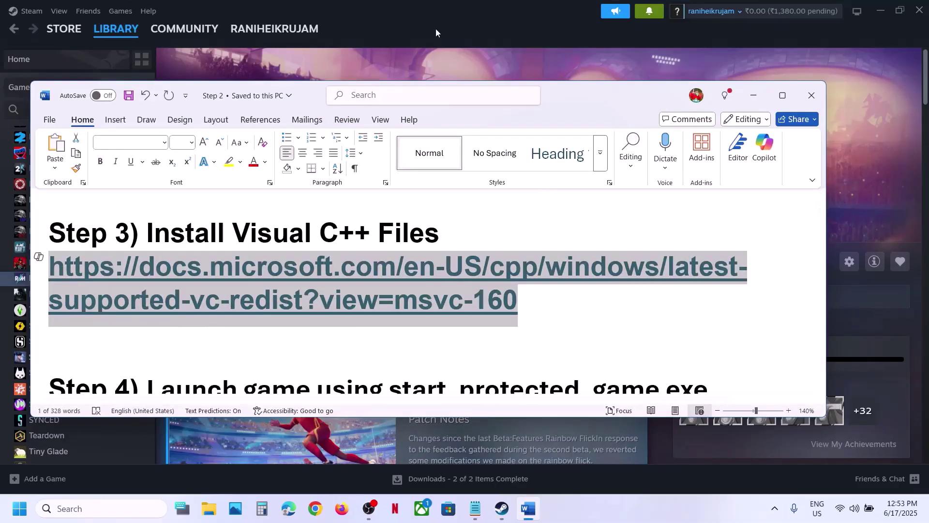
Step: Open the copied Visual C++ redistributable page address in a new Chrome tab
{"action": "left_click", "coordinate": [435, 33]}
{"action": "left_click", "coordinate": [315, 508]}
{"action": "key", "text": "super"}
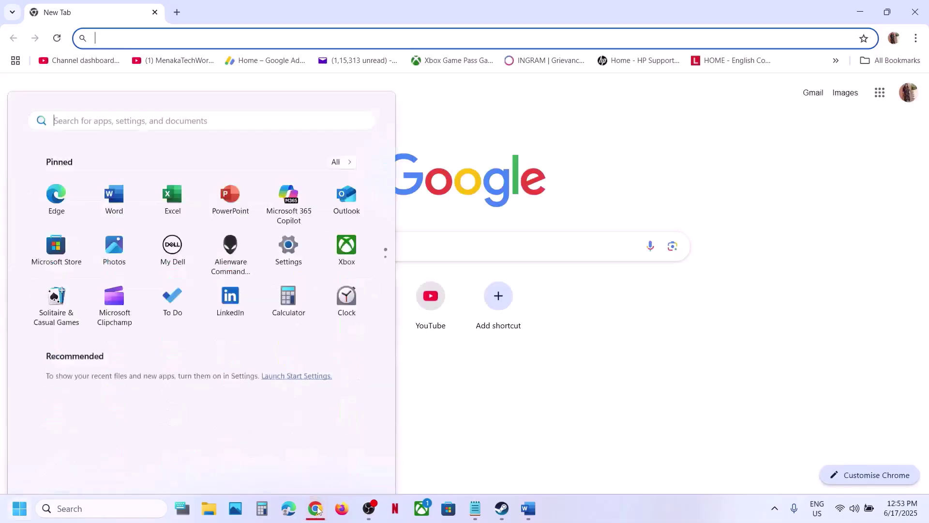
{"action": "left_click", "coordinate": [699, 376]}
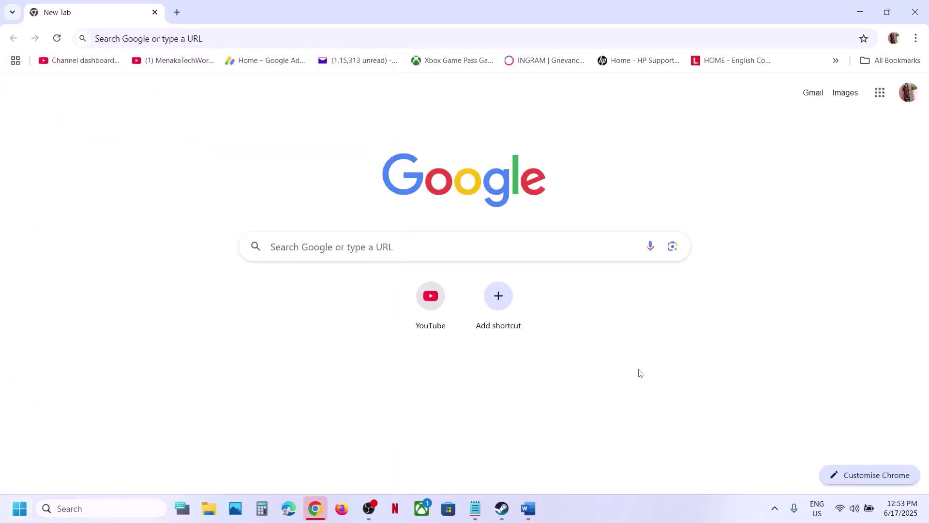
{"action": "left_click", "coordinate": [179, 11]}
{"action": "key", "text": "ctrl+v"}
{"action": "key", "text": "Return"}
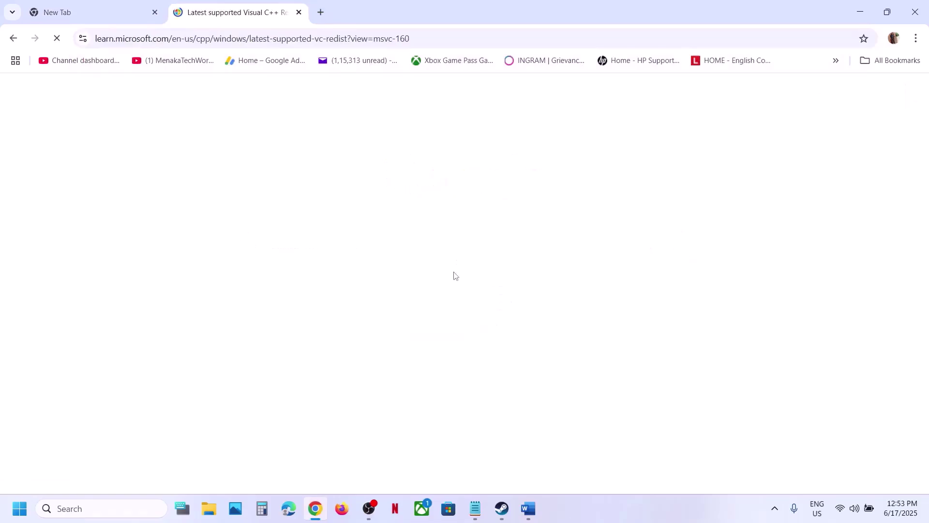
Step: Download the X86 vc_redist installer from the page's download table
{"action": "scroll", "coordinate": [454, 273], "scroll_direction": "down", "scroll_amount": 5}
{"action": "scroll", "coordinate": [454, 273], "scroll_direction": "down", "scroll_amount": 7}
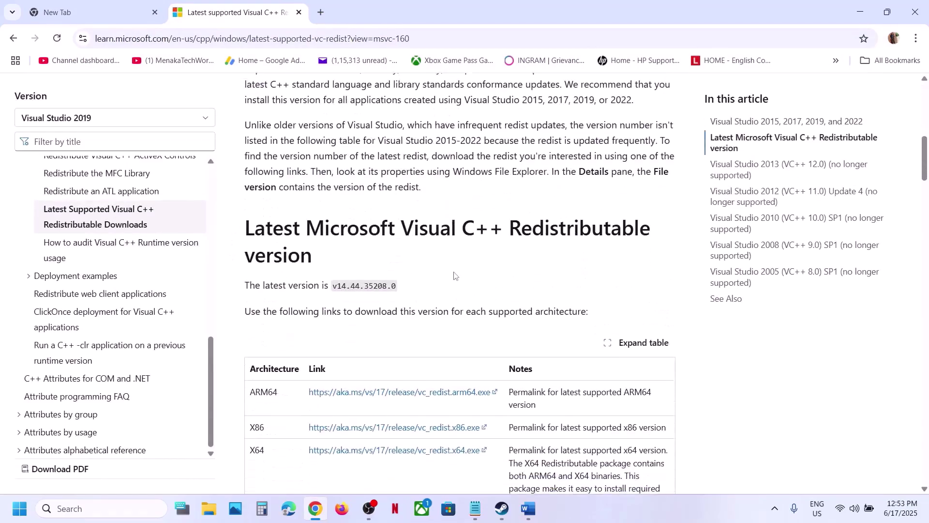
{"action": "double_click", "coordinate": [258, 275]}
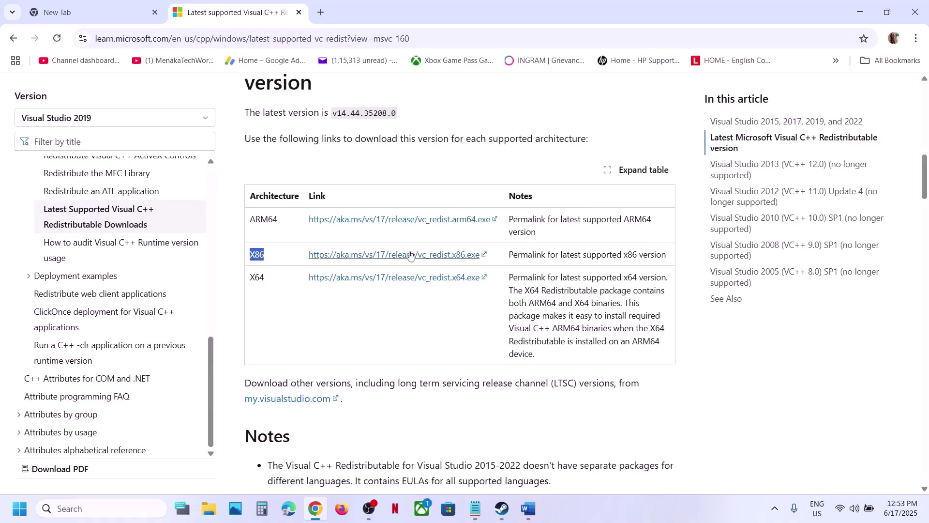
{"action": "left_click", "coordinate": [353, 255]}
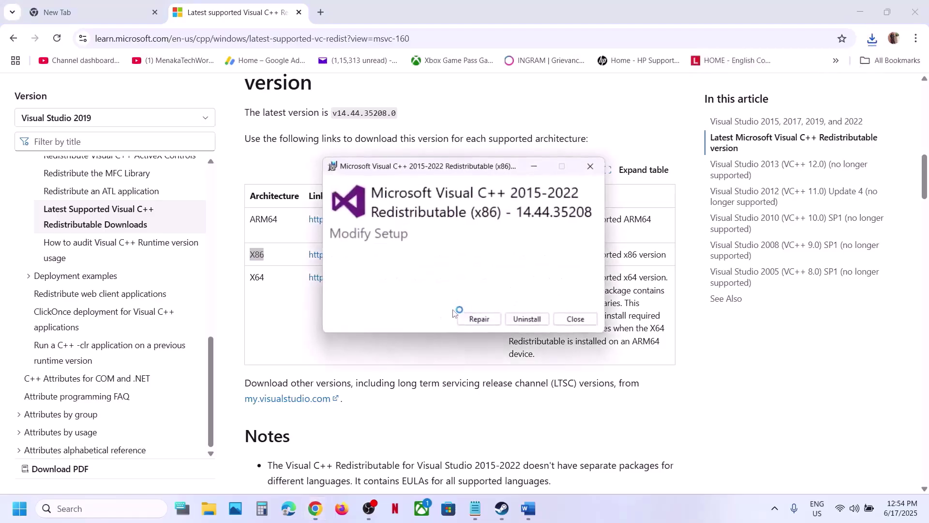
Step: Repair the x86 redistributable, then download and repair the x64 redistributable
{"action": "left_click", "coordinate": [483, 320]}
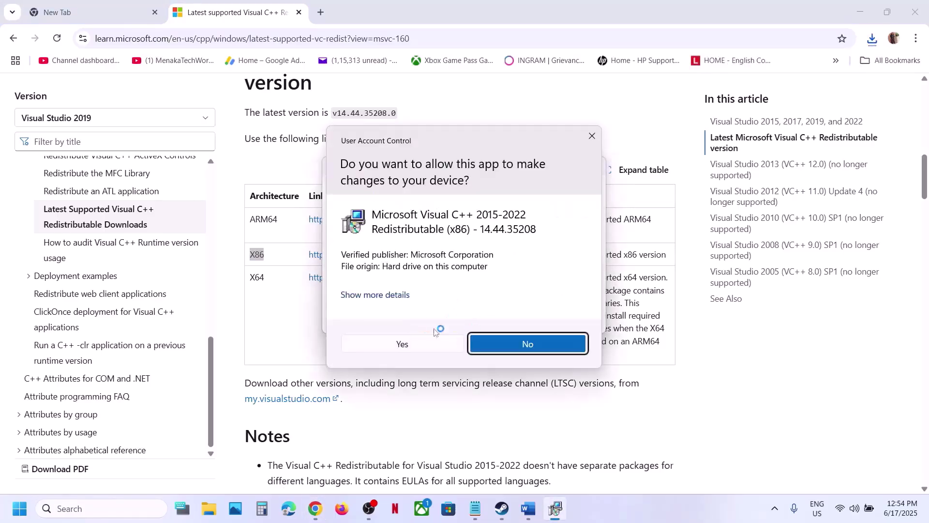
{"action": "left_click", "coordinate": [401, 345]}
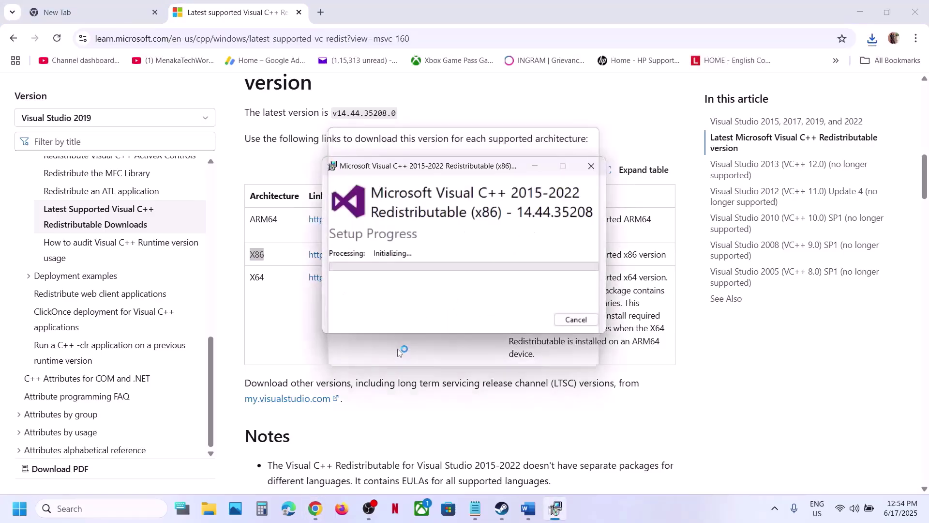
{"action": "double_click", "coordinate": [258, 279]}
{"action": "left_click", "coordinate": [381, 284]}
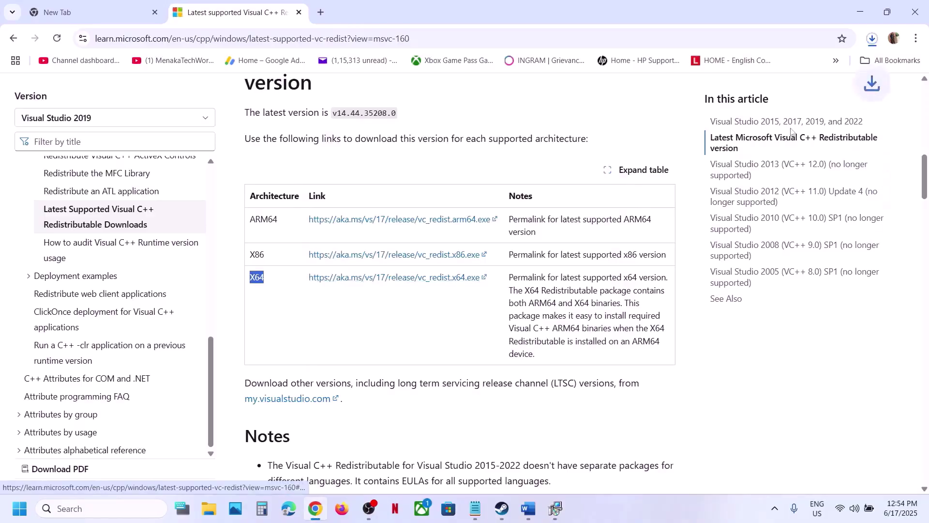
{"action": "left_click", "coordinate": [872, 40]}
{"action": "key", "text": "Escape"}
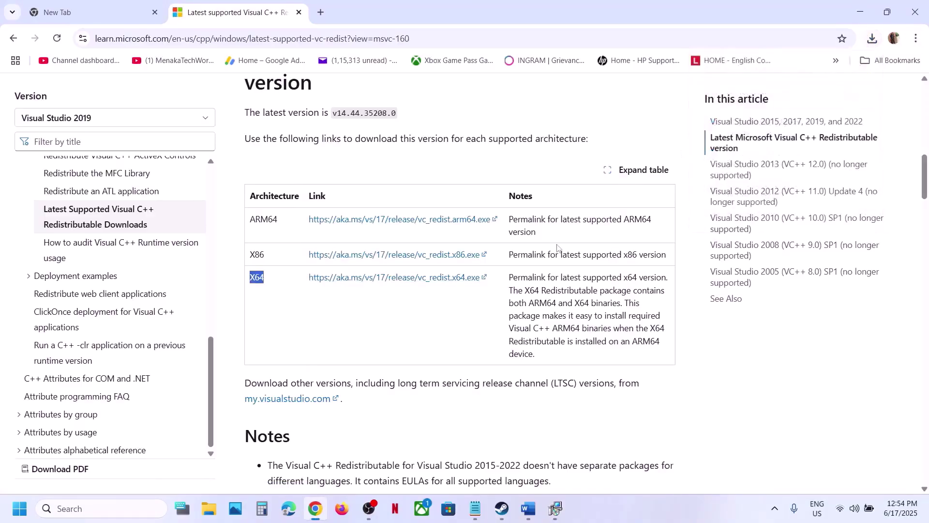
{"action": "left_click", "coordinate": [466, 318]}
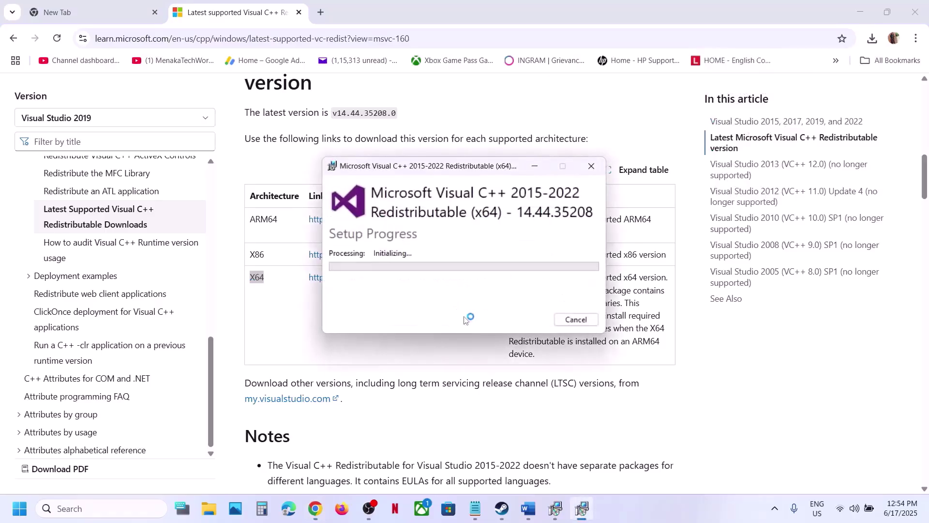
{"action": "left_click", "coordinate": [419, 348]}
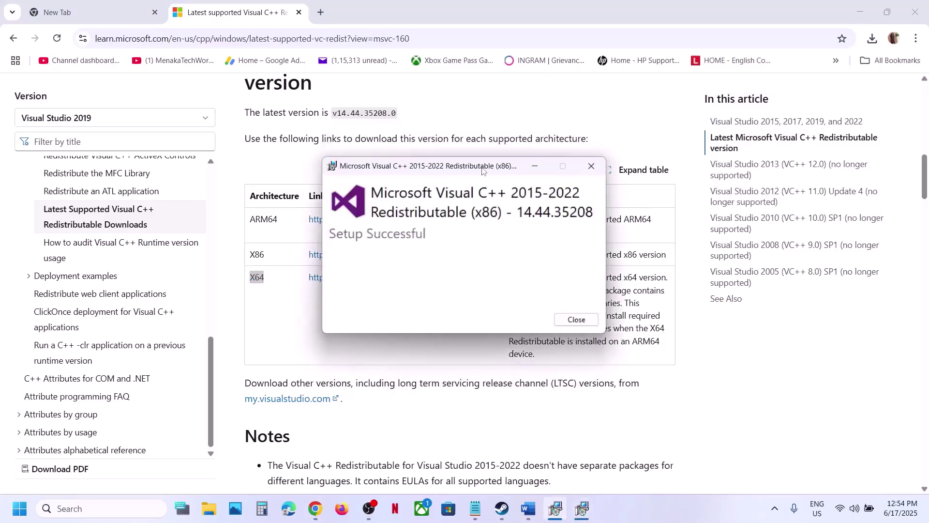
Step: Close the x64 and x86 14.44.35208 Setup Successful dialogs
{"action": "left_click_drag", "start_coordinate": [483, 171], "coordinate": [726, 203]}
{"action": "left_click", "coordinate": [445, 276]}
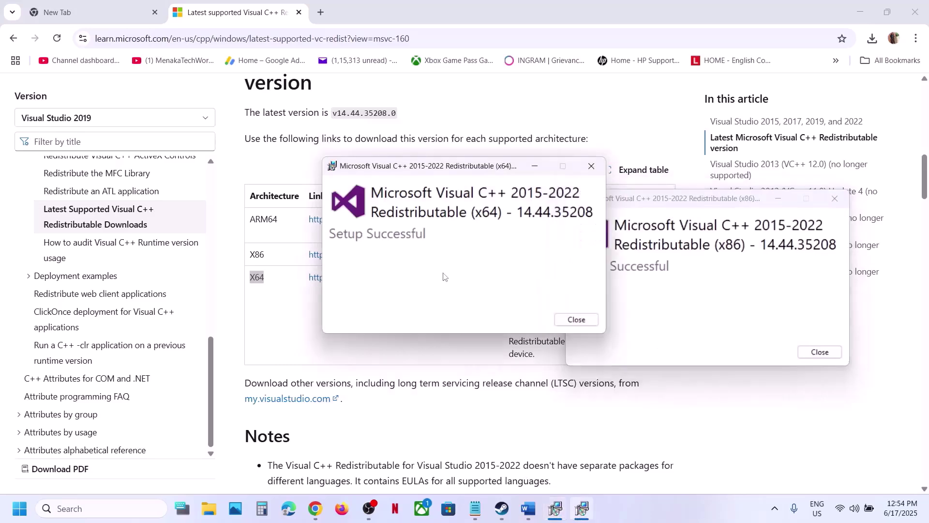
{"action": "left_click", "coordinate": [582, 323]}
{"action": "left_click", "coordinate": [813, 352]}
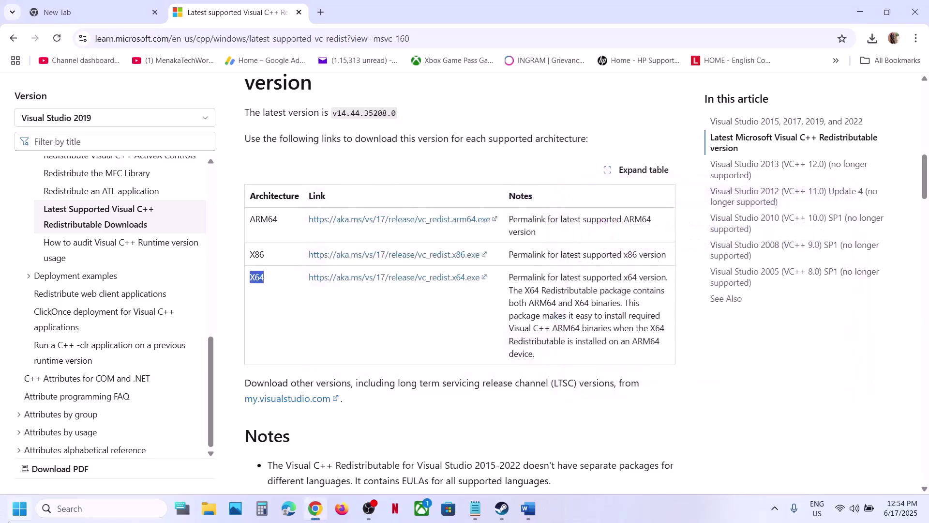
{"action": "left_click", "coordinate": [19, 508]}
Step: Show the power options again, then highlight start_protected_game exe in the guide's Step 4
{"action": "left_click", "coordinate": [352, 466]}
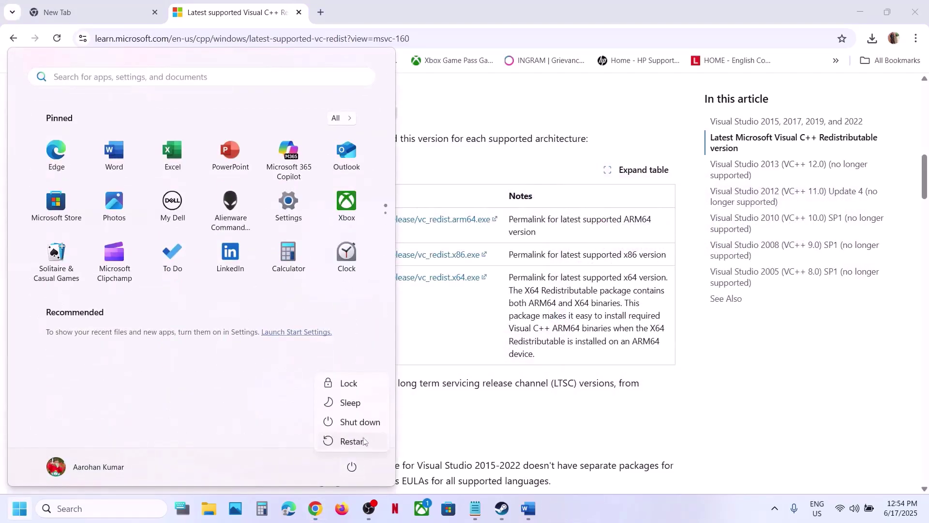
{"action": "left_click", "coordinate": [502, 513]}
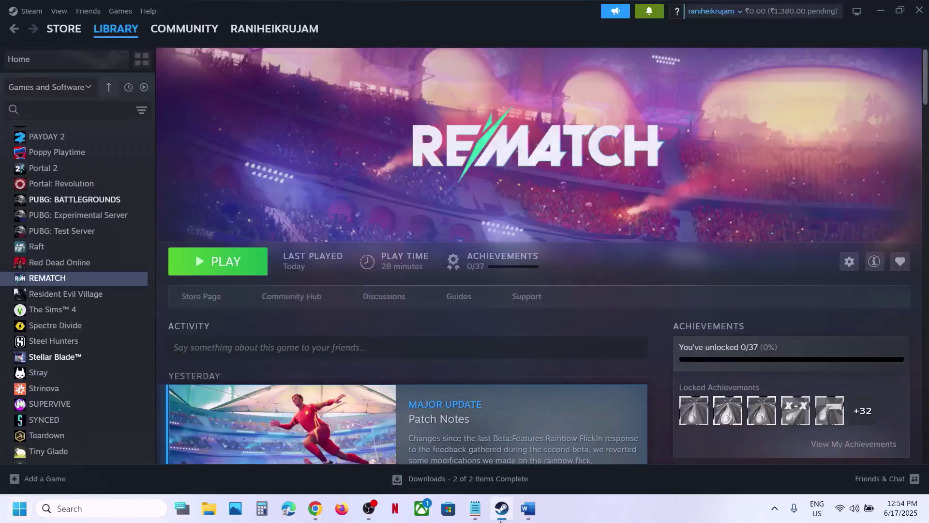
{"action": "left_click", "coordinate": [530, 513]}
{"action": "scroll", "coordinate": [434, 330], "scroll_direction": "down", "scroll_amount": 3}
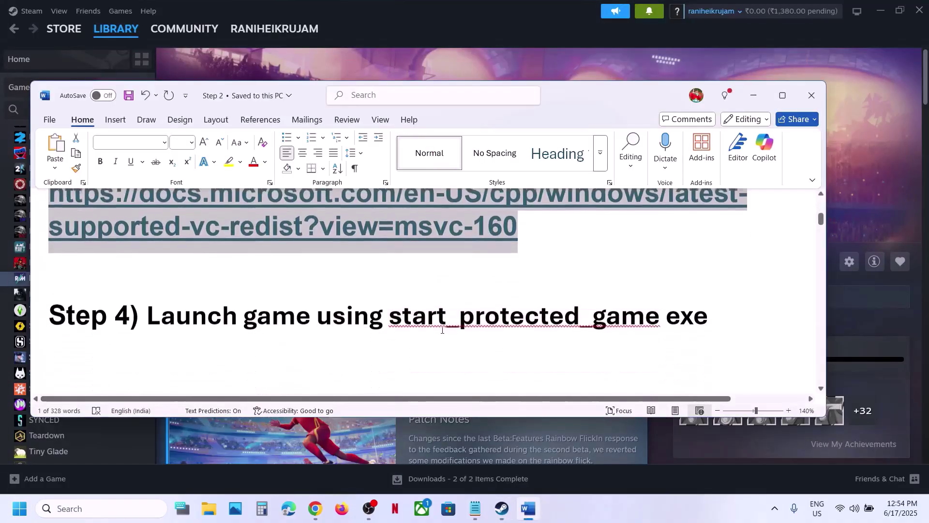
{"action": "left_click_drag", "start_coordinate": [388, 312], "coordinate": [708, 310]}
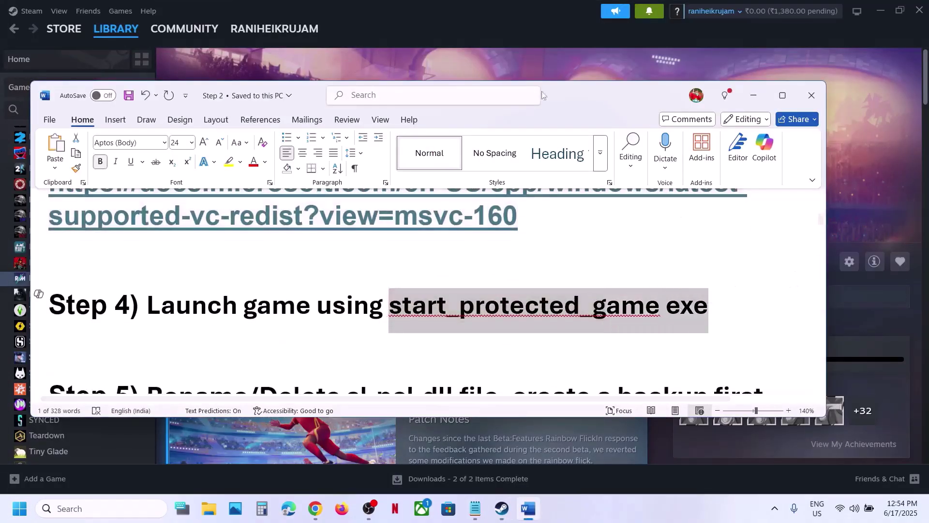
Step: Browse REMATCH's local files from Steam, select start_protected_game, then close the folder
{"action": "left_click", "coordinate": [492, 65]}
{"action": "right_click", "coordinate": [62, 279]}
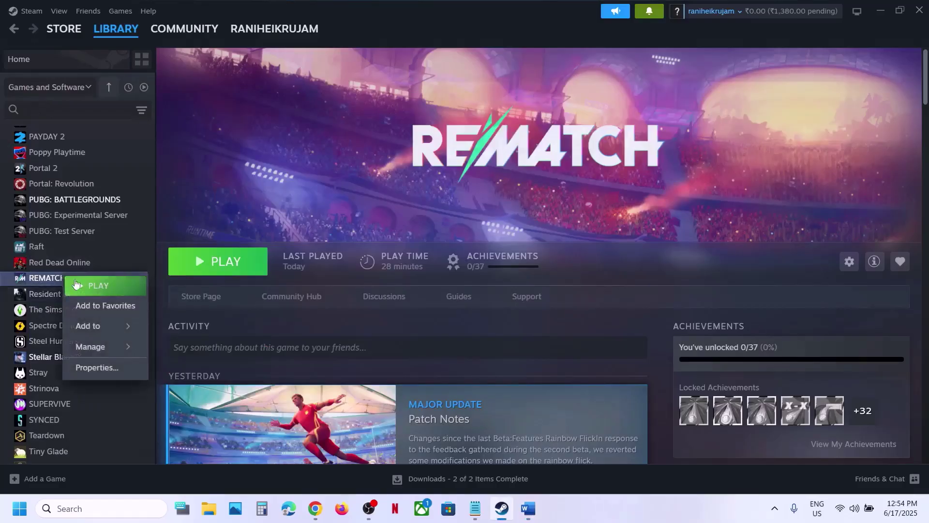
{"action": "mouse_move", "coordinate": [118, 345]}
{"action": "left_click", "coordinate": [213, 370]}
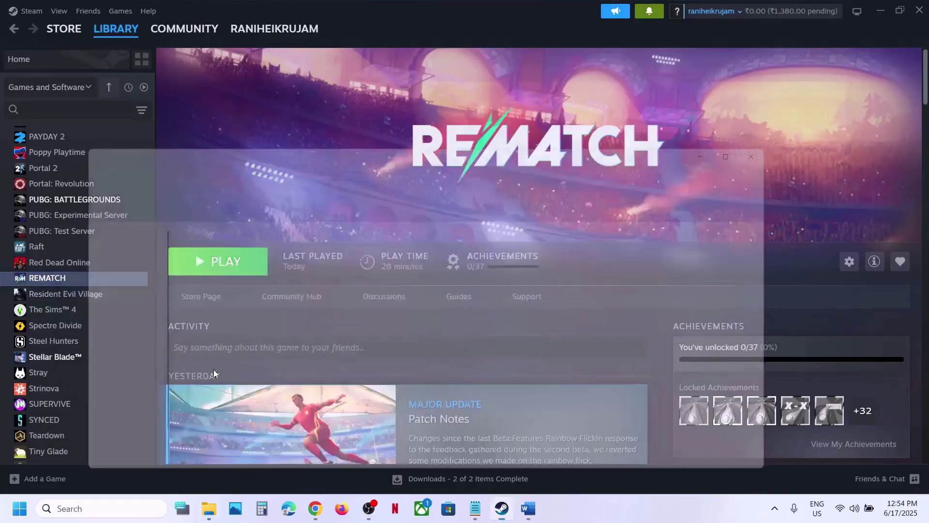
{"action": "left_click", "coordinate": [195, 405]}
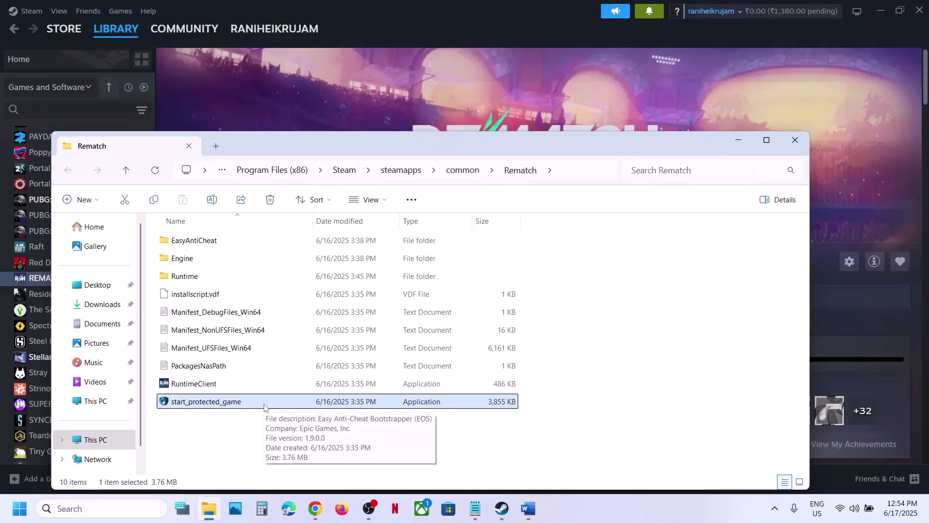
{"action": "left_click", "coordinate": [795, 140]}
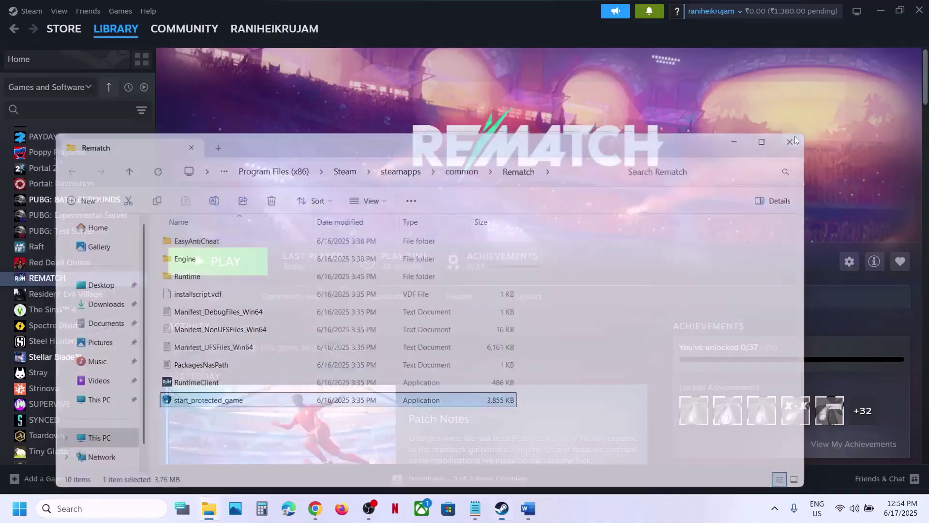
{"action": "left_click", "coordinate": [529, 507]}
Step: Scroll the guide to Step 5 and highlight 'sl.pcl.dll' and 'create a backup first'
{"action": "scroll", "coordinate": [462, 348], "scroll_direction": "down", "scroll_amount": 3}
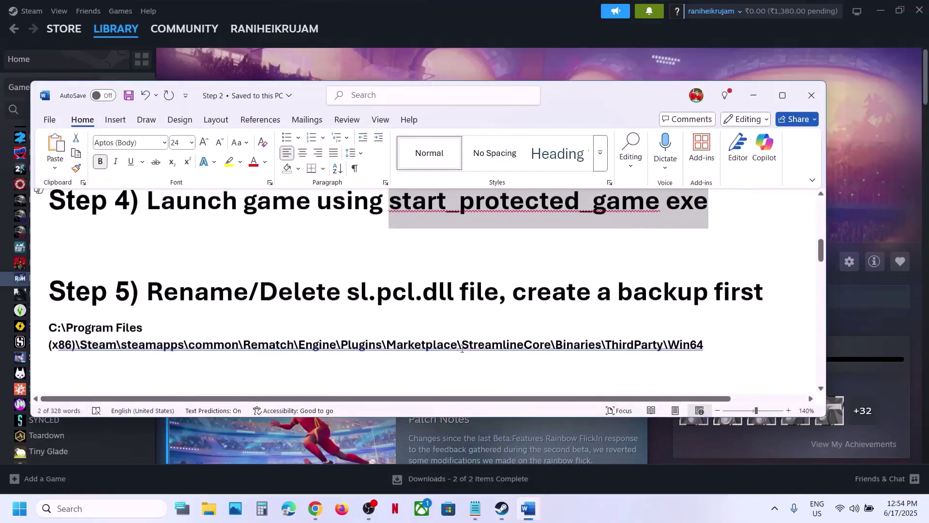
{"action": "left_click_drag", "start_coordinate": [349, 283], "coordinate": [434, 281]}
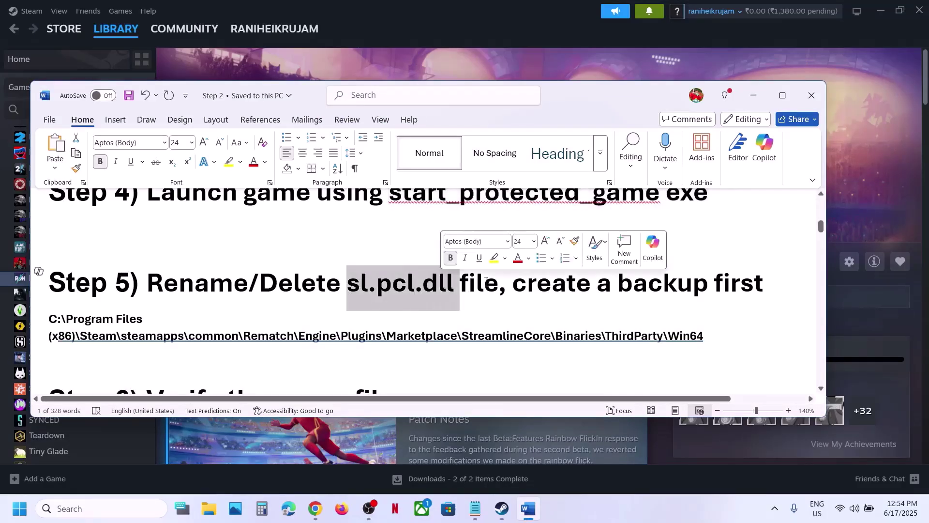
{"action": "left_click_drag", "start_coordinate": [513, 283], "coordinate": [763, 283]}
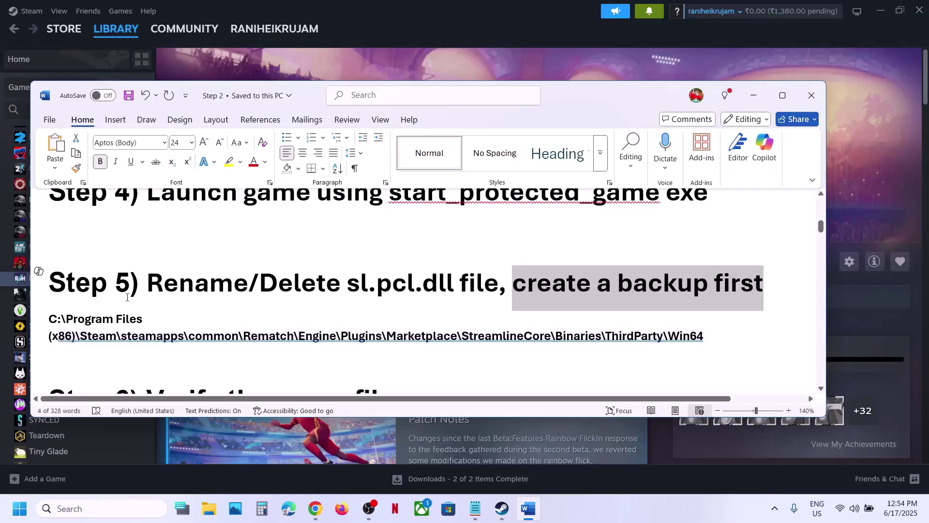
{"action": "right_click", "coordinate": [20, 283]}
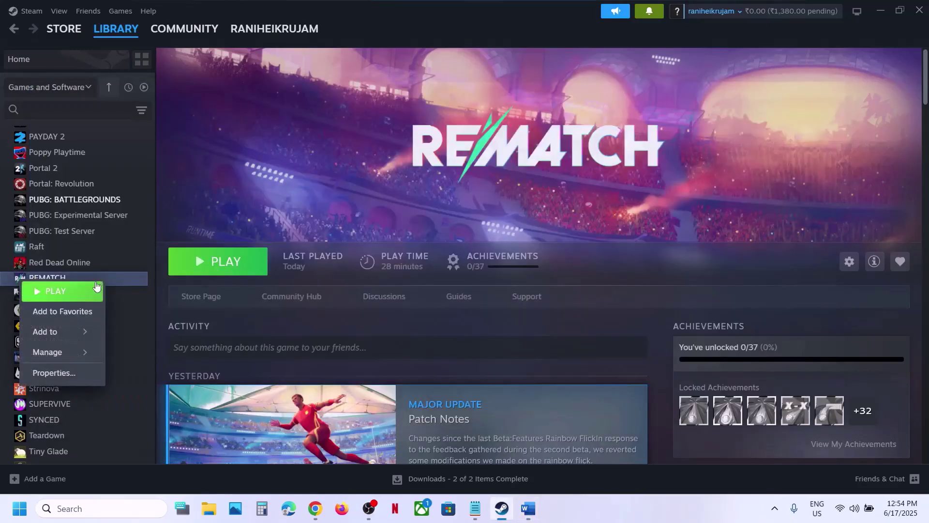
Step: Open REMATCH's install folder via Browse local files, checking it against the guide
{"action": "left_click", "coordinate": [111, 281]}
{"action": "right_click", "coordinate": [109, 280]}
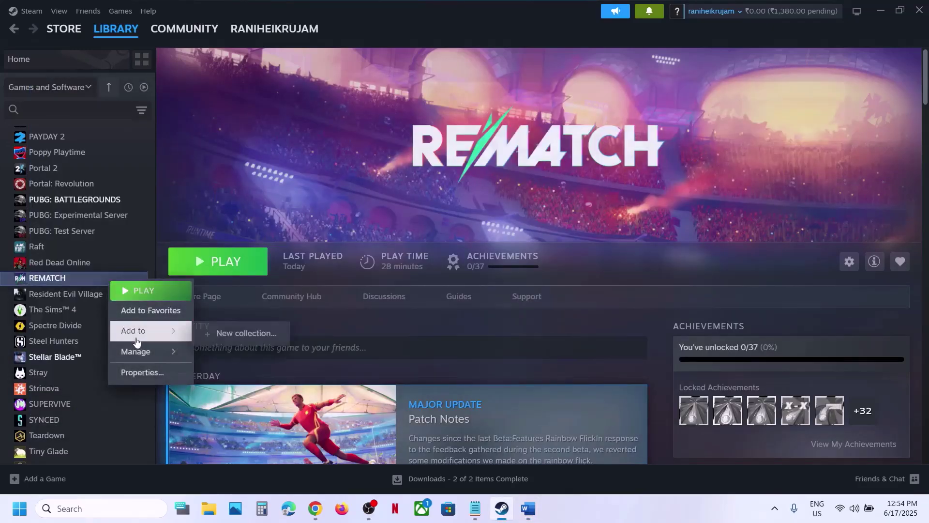
{"action": "mouse_move", "coordinate": [150, 351]}
{"action": "left_click", "coordinate": [251, 374]}
{"action": "key", "text": "alt+Tab"}
{"action": "key", "text": "alt+Tab"}
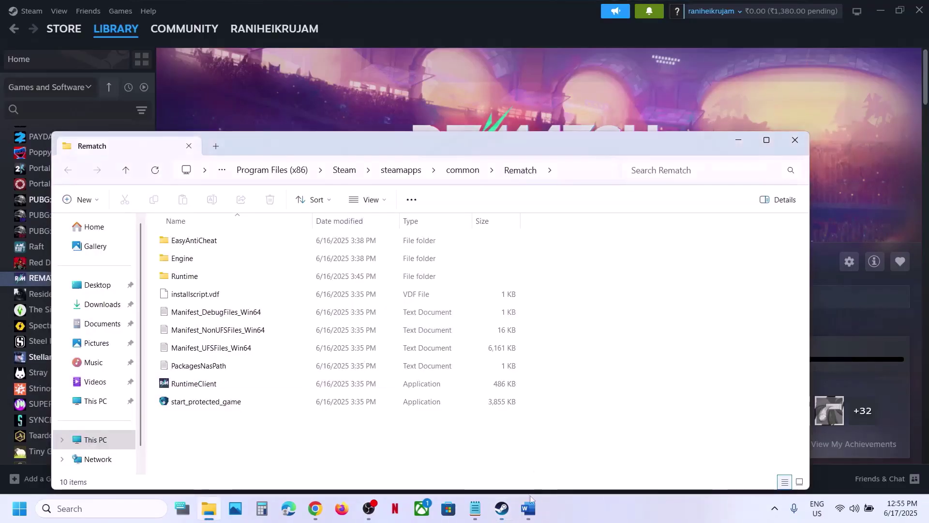
{"action": "key", "text": "alt+Tab"}
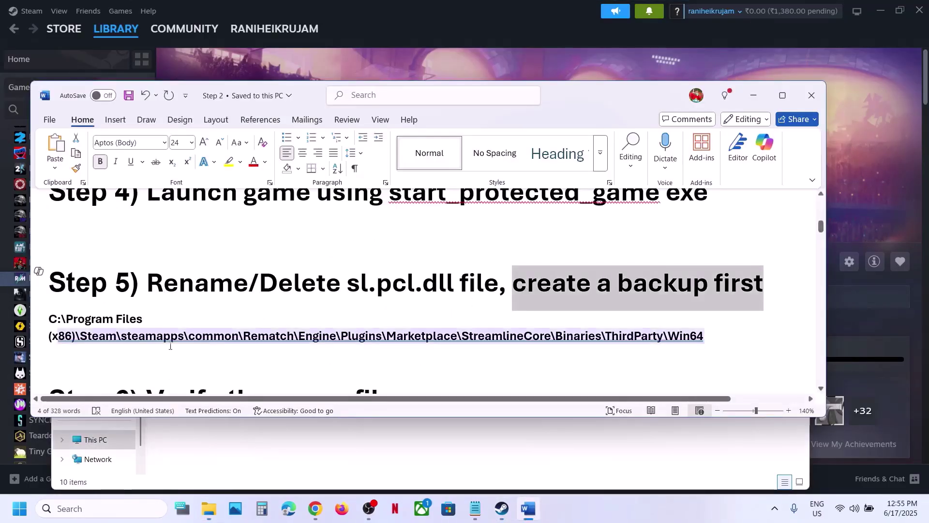
{"action": "key", "text": "alt+Tab"}
{"action": "left_click", "coordinate": [518, 188]}
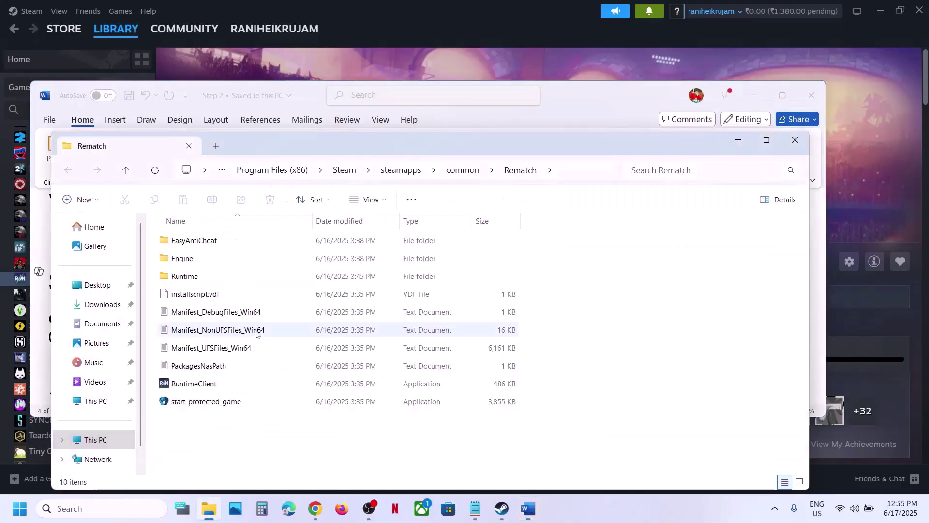
{"action": "key", "text": "alt+Tab"}
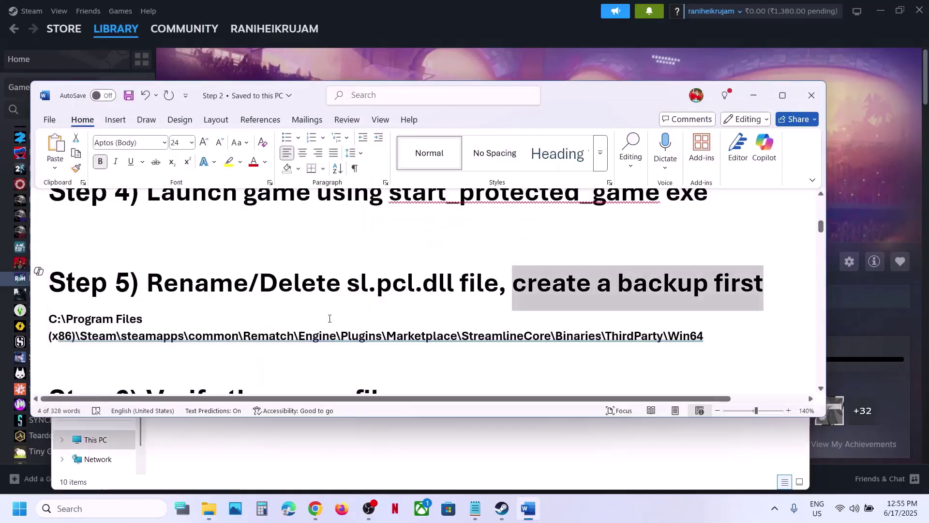
{"action": "key", "text": "alt+Tab"}
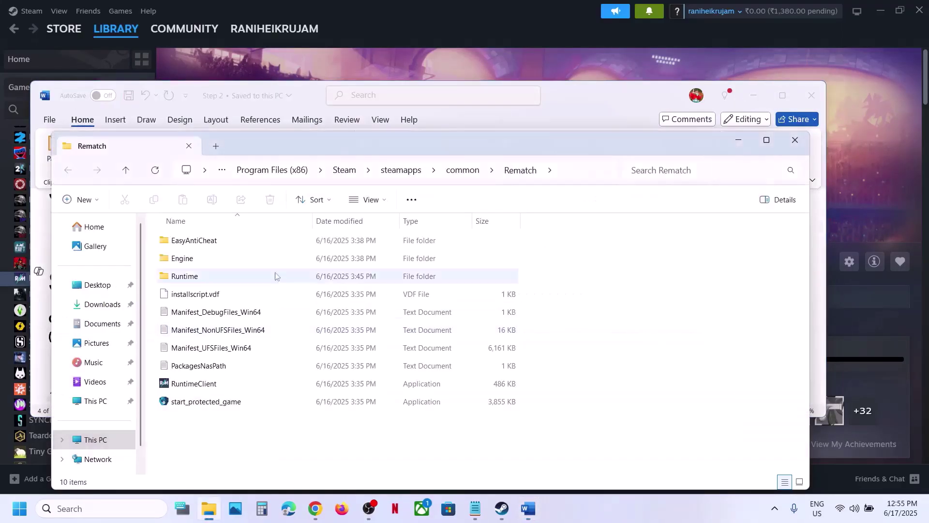
Step: Go into Engine > Plugins > Marketplace > StreamlineCore in the Rematch folder
{"action": "double_click", "coordinate": [211, 260]}
{"action": "key", "text": "alt+Tab"}
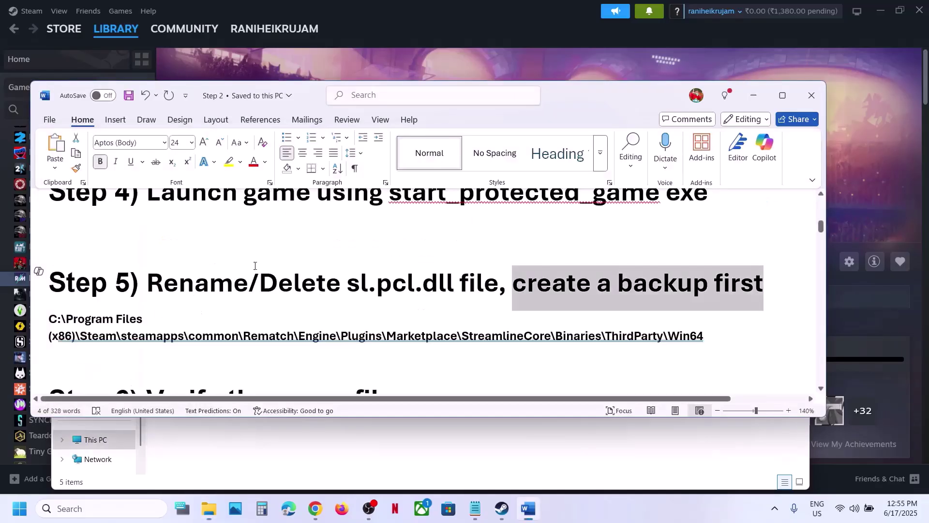
{"action": "key", "text": "alt+Tab"}
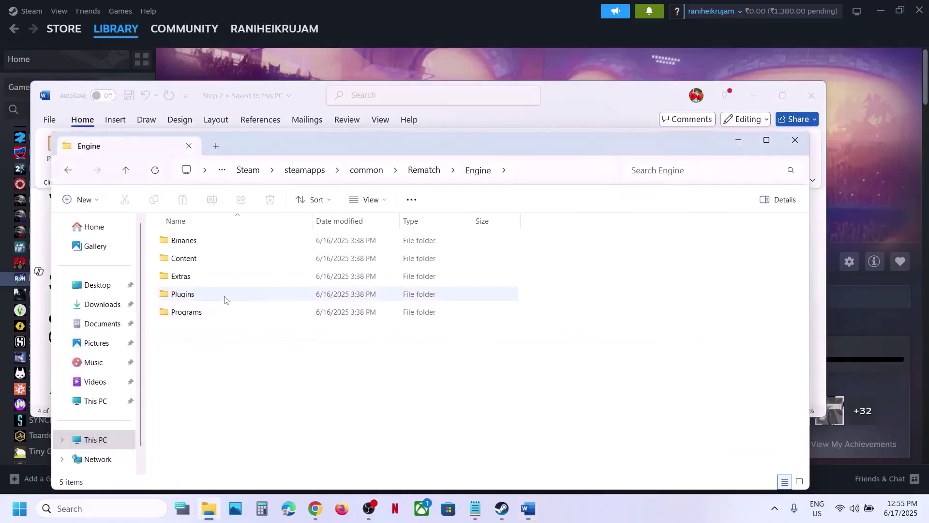
{"action": "double_click", "coordinate": [208, 294]}
{"action": "double_click", "coordinate": [206, 246]}
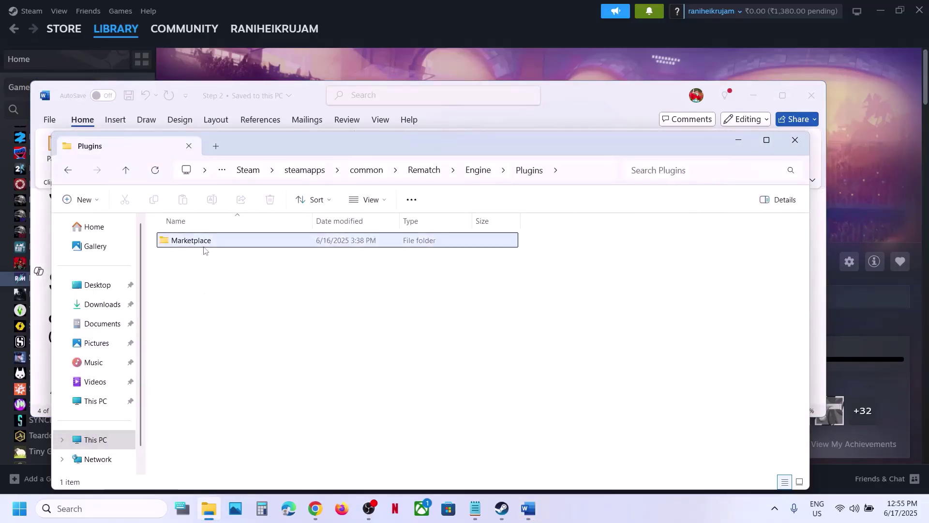
{"action": "left_click", "coordinate": [210, 265]}
{"action": "double_click", "coordinate": [209, 265]}
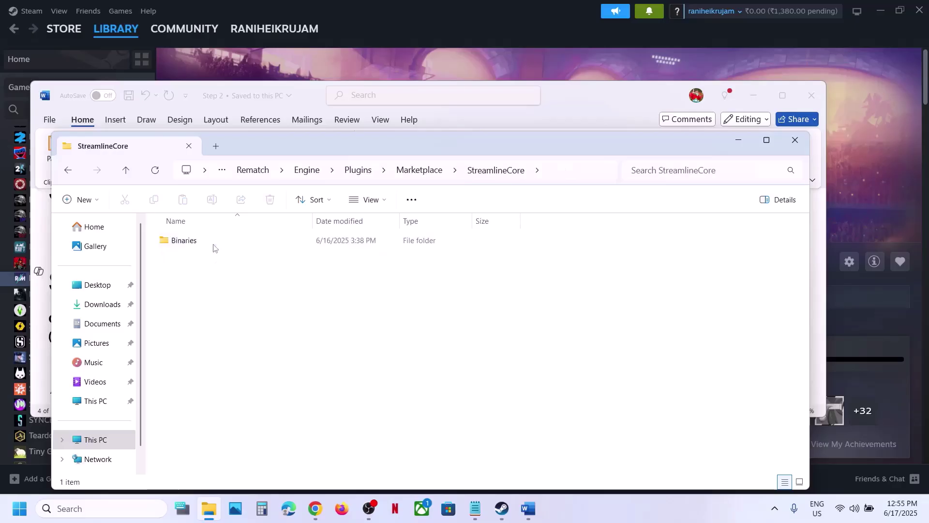
Step: Continue into Binaries > ThirdParty > Win64 and select sl.pcl.dll
{"action": "double_click", "coordinate": [205, 243]}
{"action": "left_click", "coordinate": [210, 242]}
{"action": "double_click", "coordinate": [210, 242]}
{"action": "left_click", "coordinate": [208, 243]}
{"action": "double_click", "coordinate": [208, 242]}
{"action": "left_click", "coordinate": [210, 349]}
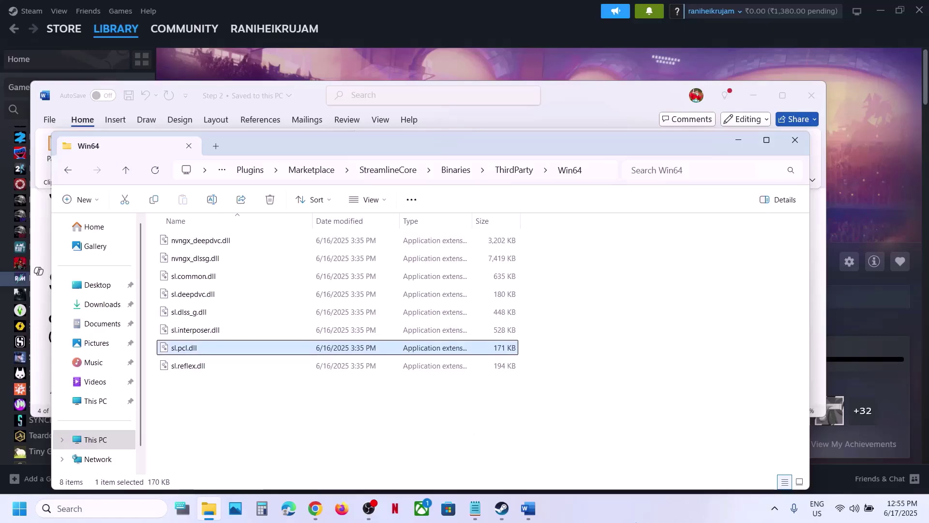
Step: Copy sl.pcl.dll and paste a backup copy onto the desktop
{"action": "right_click", "coordinate": [222, 349]}
{"action": "left_click", "coordinate": [274, 366]}
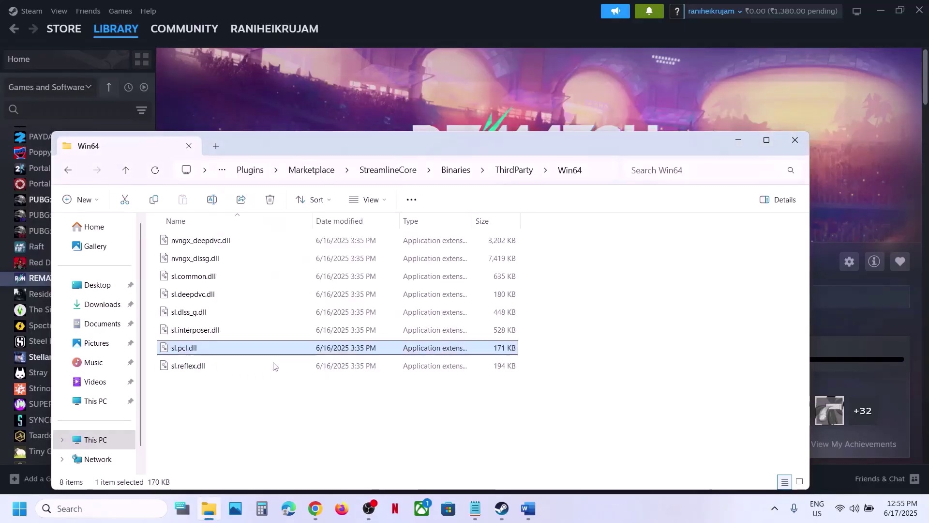
{"action": "key", "text": "super+d"}
{"action": "key", "text": "ctrl+v"}
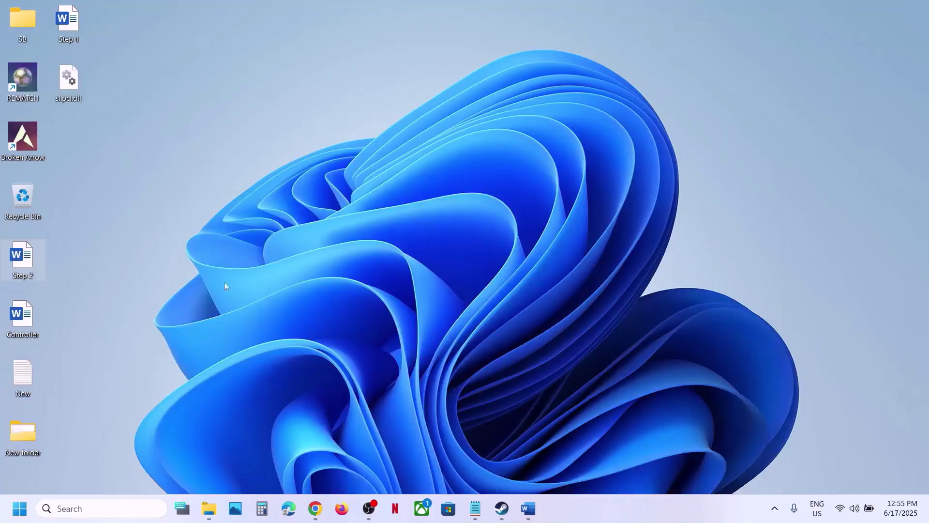
{"action": "left_click_drag", "start_coordinate": [69, 85], "coordinate": [400, 221]}
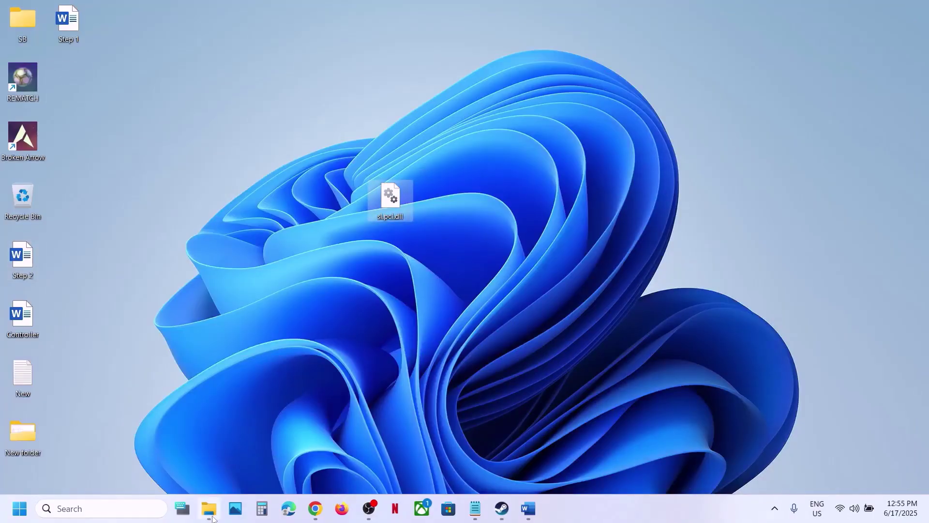
{"action": "left_click", "coordinate": [213, 517]}
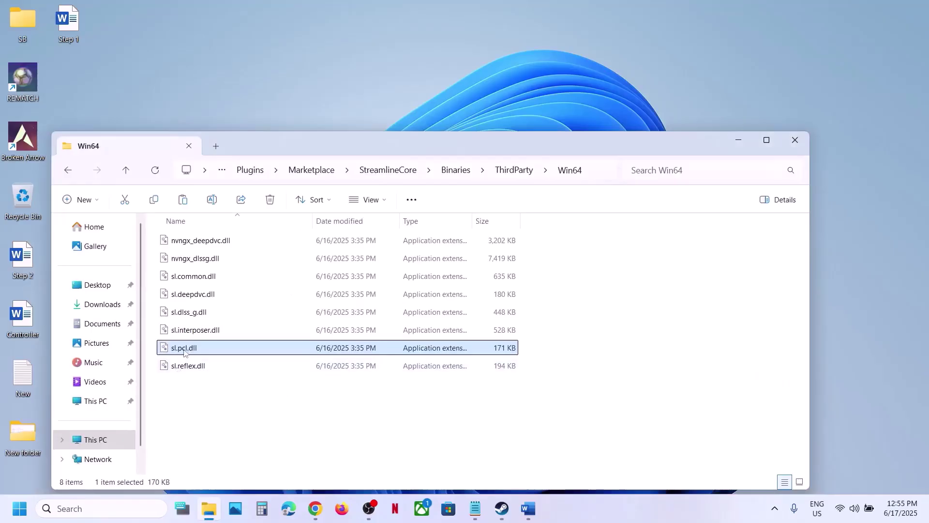
Step: Rename the original sl.pcl.dll in Win64 to sl.pcl.dll.old
{"action": "right_click", "coordinate": [184, 352]}
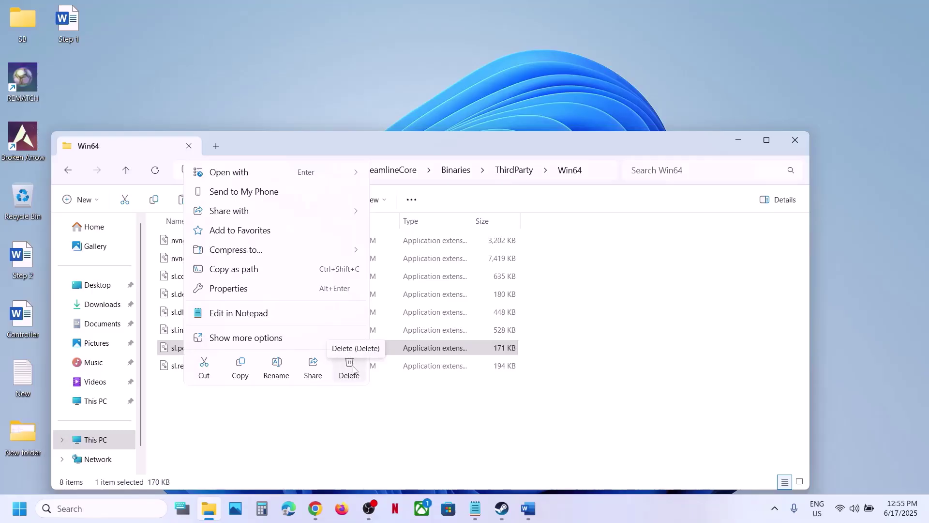
{"action": "left_click", "coordinate": [277, 368]}
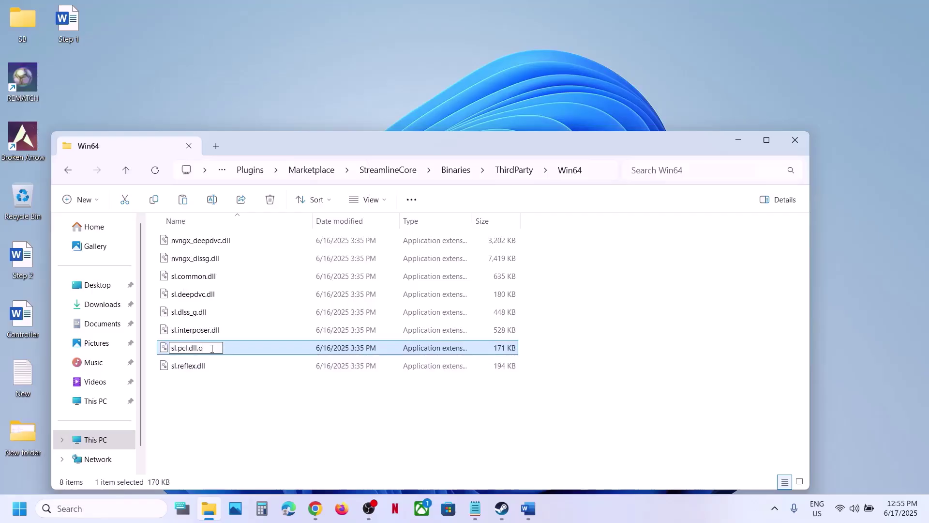
{"action": "type", "text": ".old"}
{"action": "key", "text": "Return"}
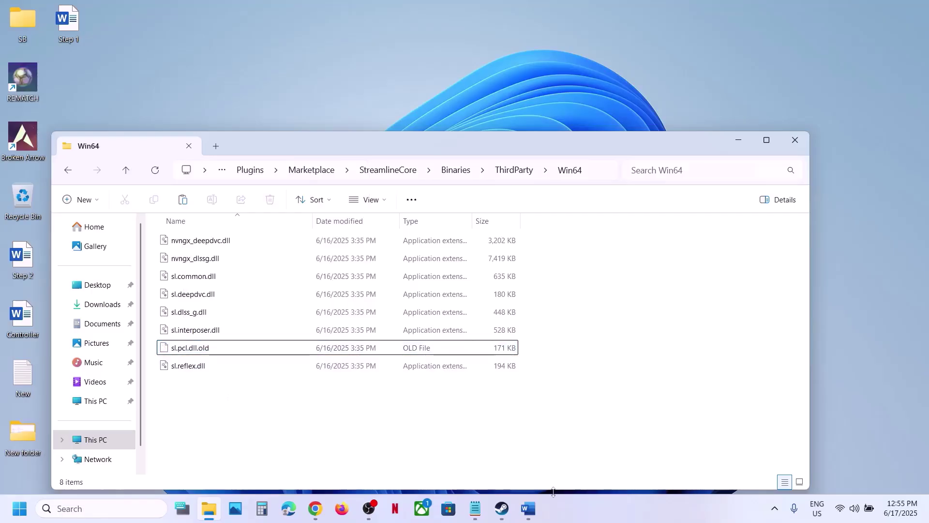
{"action": "left_click", "coordinate": [503, 511]}
{"action": "left_click", "coordinate": [529, 509]}
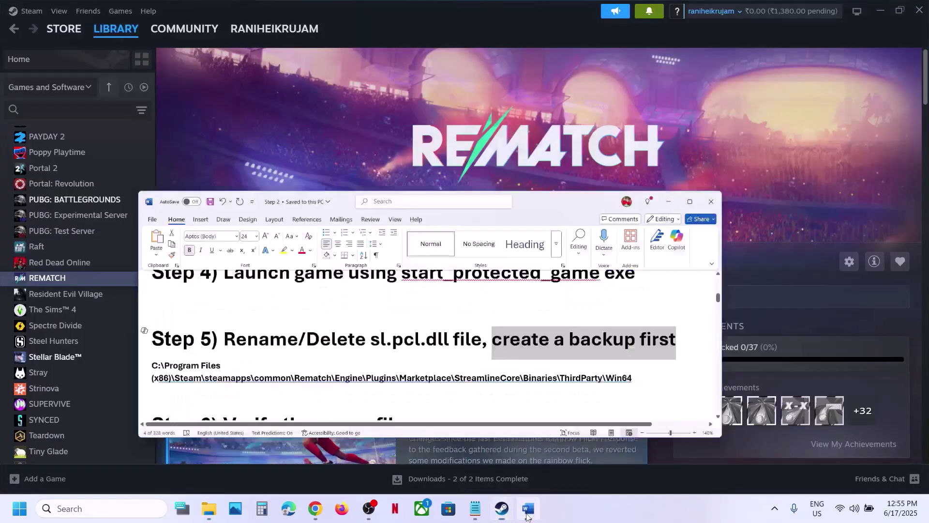
{"action": "scroll", "coordinate": [374, 343], "scroll_direction": "down", "scroll_amount": 3}
{"action": "scroll", "coordinate": [373, 338], "scroll_direction": "up", "scroll_amount": 1}
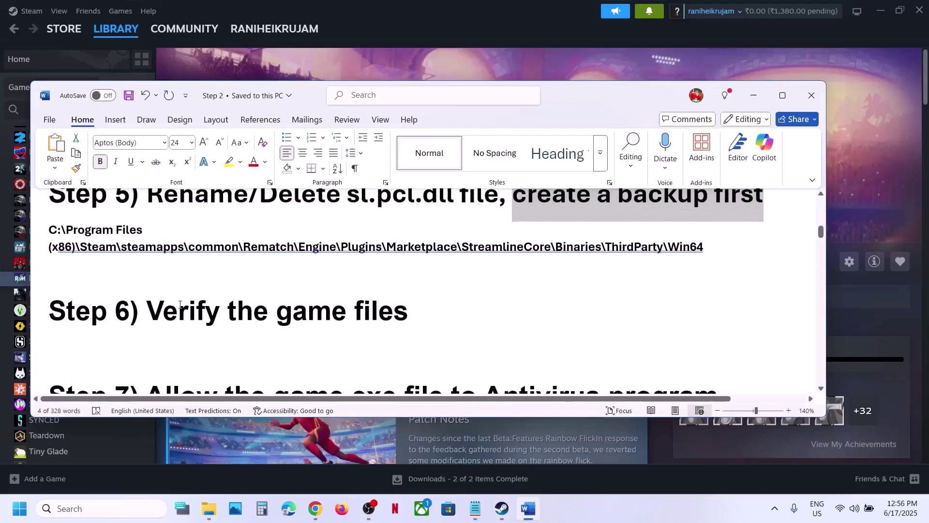
{"action": "left_click_drag", "start_coordinate": [146, 312], "coordinate": [357, 305]}
{"action": "left_click", "coordinate": [366, 56]}
{"action": "right_click", "coordinate": [74, 277]}
{"action": "left_click", "coordinate": [119, 368]}
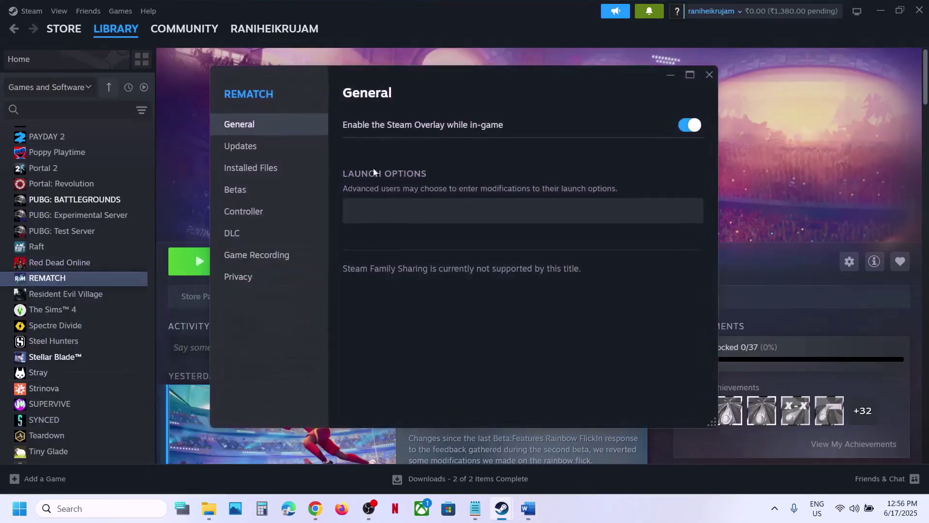
{"action": "left_click", "coordinate": [272, 176]}
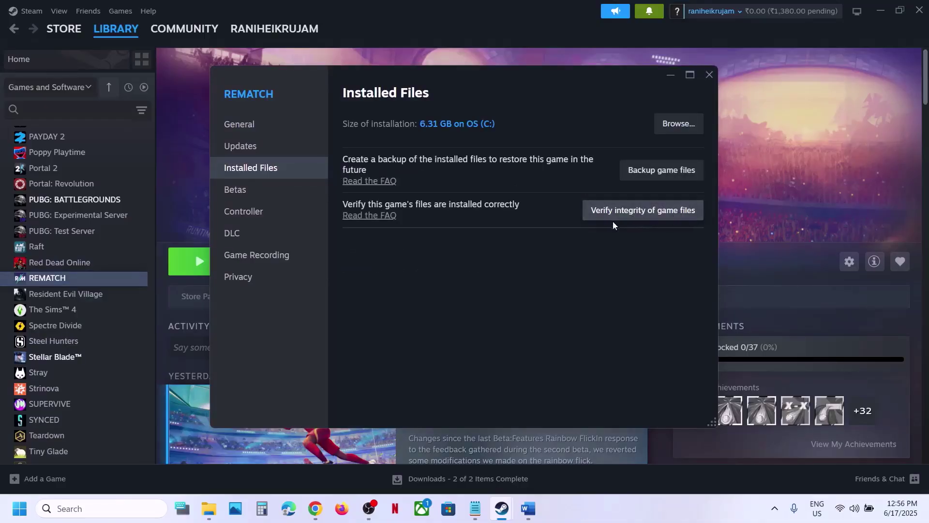
{"action": "left_click", "coordinate": [711, 74]}
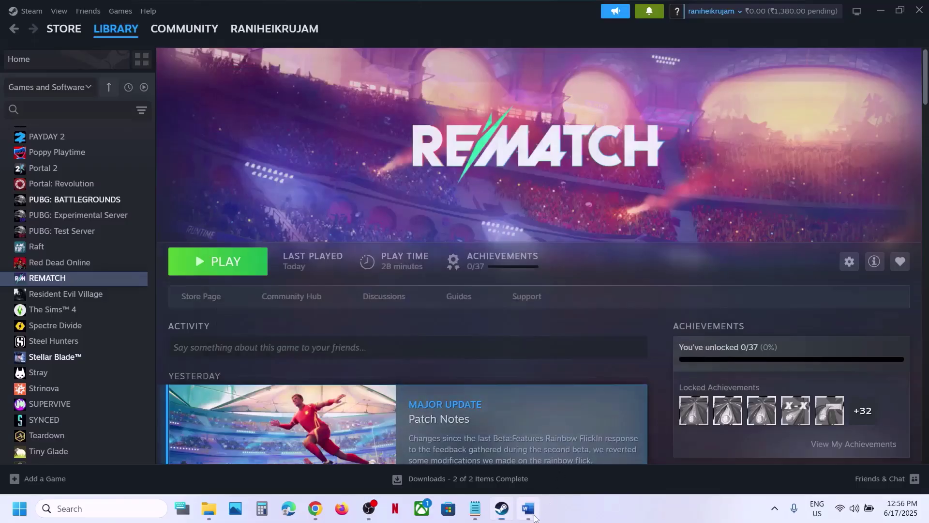
{"action": "left_click", "coordinate": [528, 508]}
{"action": "scroll", "coordinate": [436, 334], "scroll_direction": "down", "scroll_amount": 3}
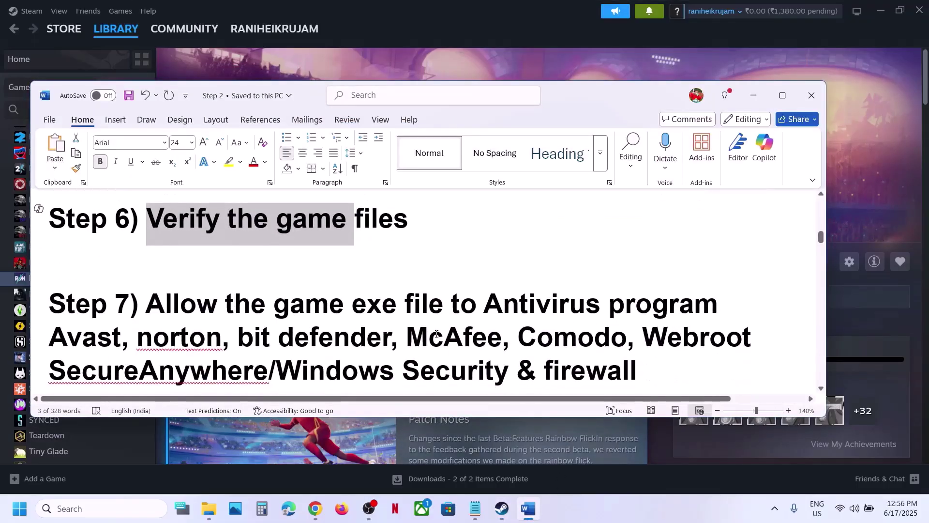
Step: Scroll the guide to Step 7 and highlight its antivirus and Windows Security instructions
{"action": "scroll", "coordinate": [436, 334], "scroll_direction": "down", "scroll_amount": 1}
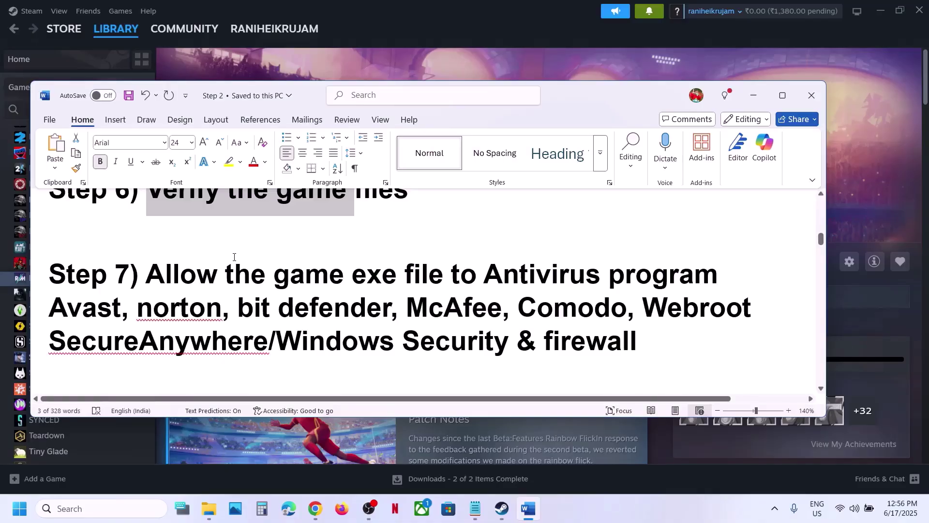
{"action": "left_click_drag", "start_coordinate": [145, 280], "coordinate": [269, 336]}
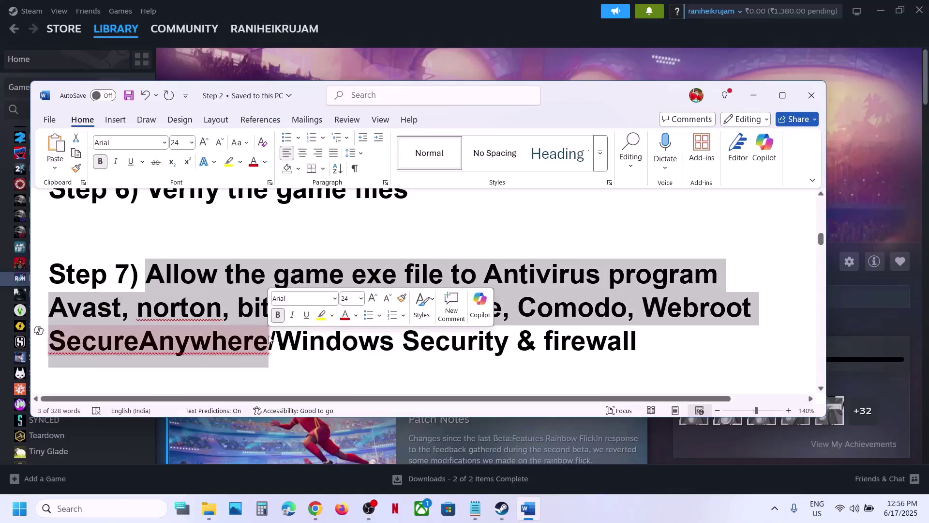
{"action": "left_click", "coordinate": [295, 346], "text": "shift"}
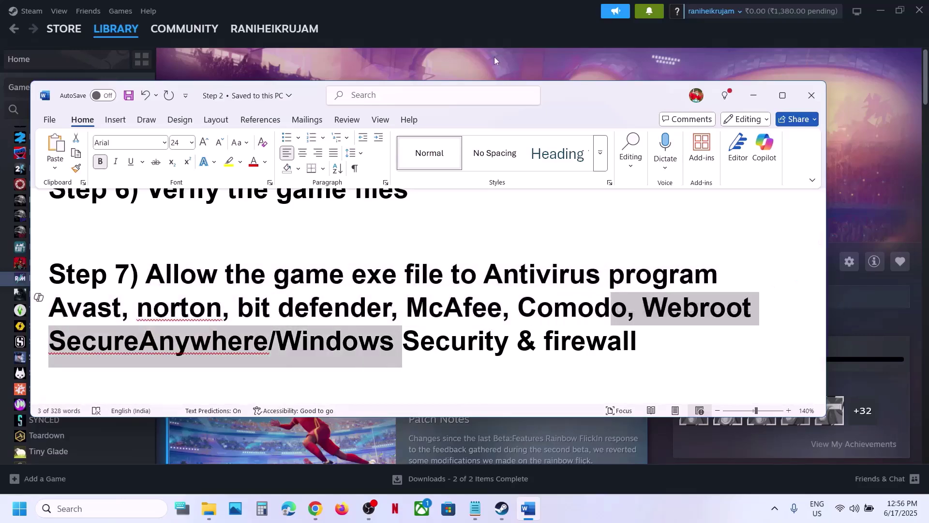
{"action": "left_click", "coordinate": [495, 57]}
{"action": "key", "text": "super+i"}
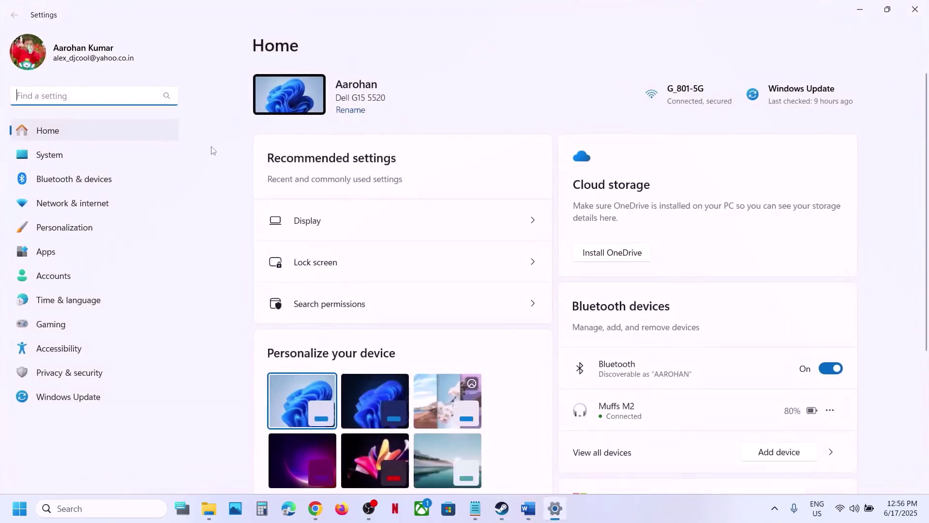
Step: Go from Privacy & security to Windows Security's ransomware protection settings
{"action": "left_click", "coordinate": [105, 372]}
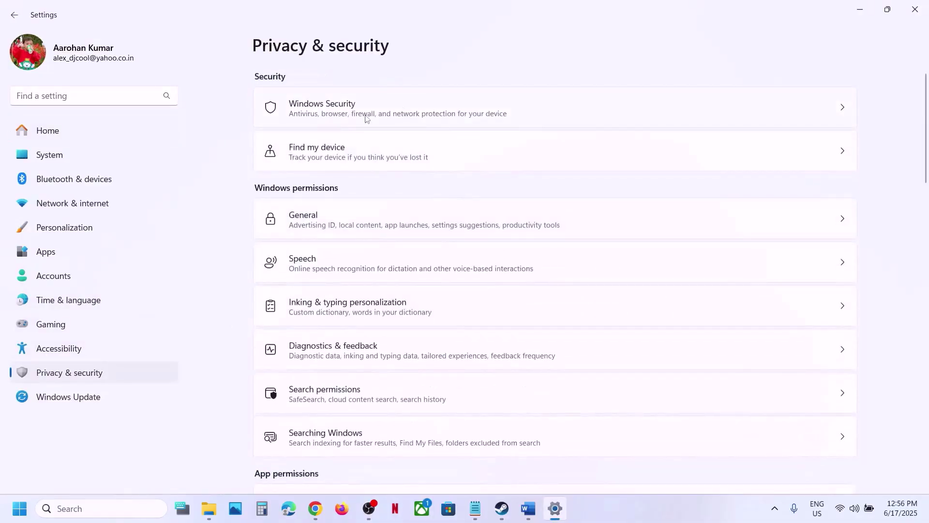
{"action": "left_click", "coordinate": [382, 117]}
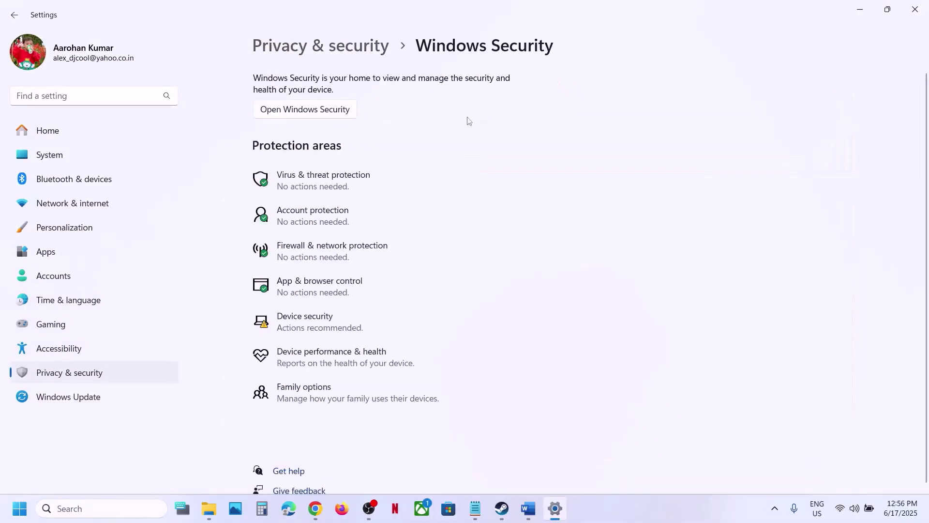
{"action": "left_click", "coordinate": [347, 185]}
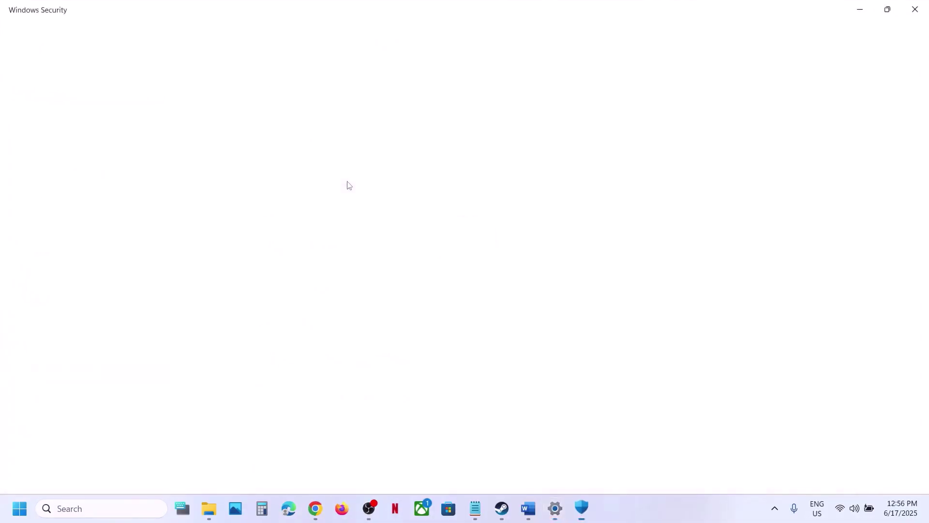
{"action": "scroll", "coordinate": [306, 289], "scroll_direction": "down", "scroll_amount": 3}
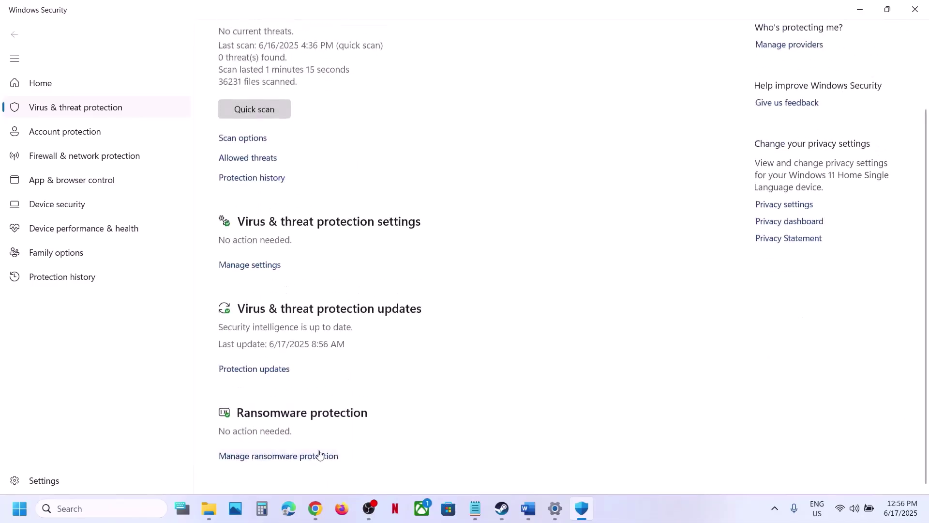
{"action": "left_click", "coordinate": [294, 456]}
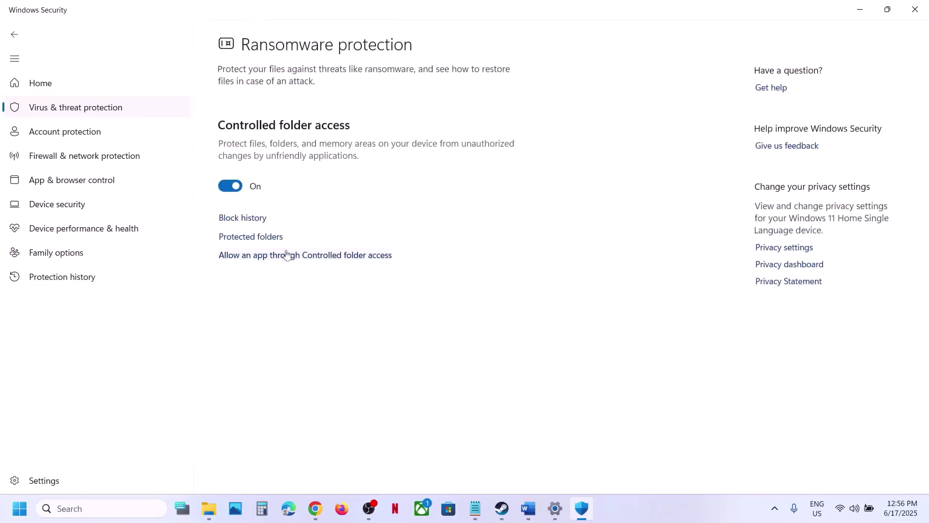
Step: Open Allow an app through Controlled folder access, approve UAC, and browse all apps
{"action": "left_click", "coordinate": [287, 256]}
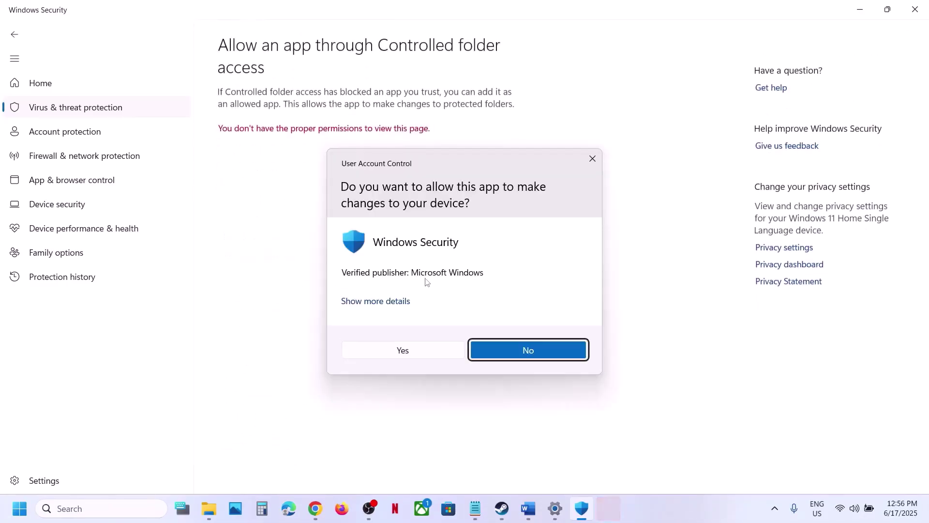
{"action": "left_click", "coordinate": [400, 356]}
{"action": "left_click", "coordinate": [304, 47]}
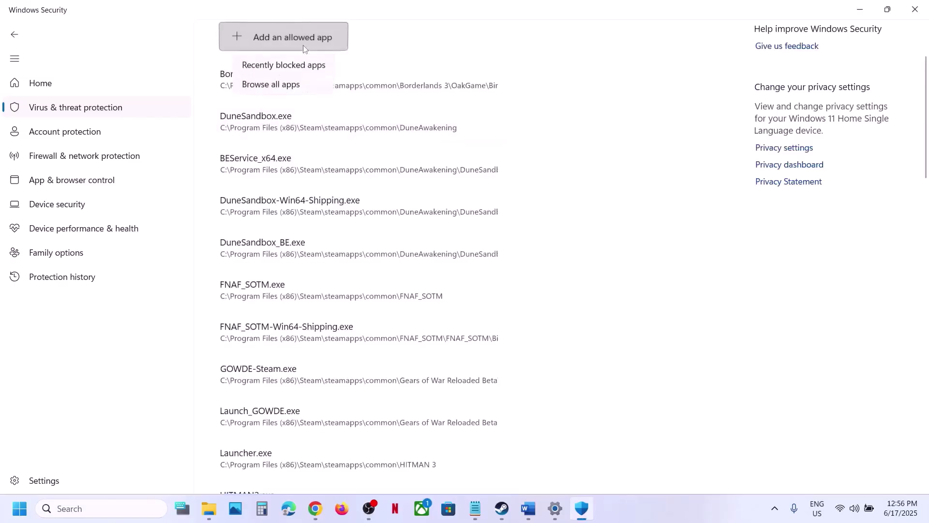
{"action": "left_click", "coordinate": [295, 86]}
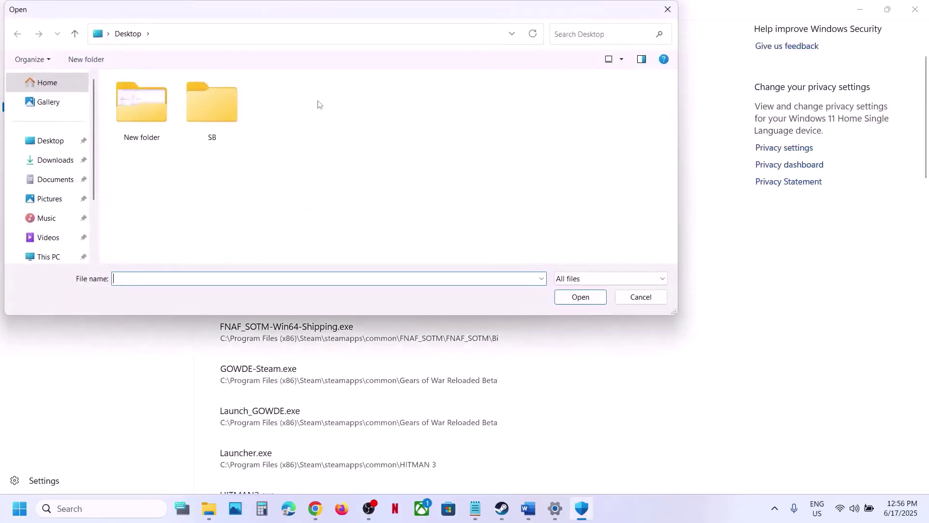
Step: In the file picker, browse from This PC into C:\Program Files (x86)\Steam
{"action": "scroll", "coordinate": [61, 200], "scroll_direction": "down", "scroll_amount": 3}
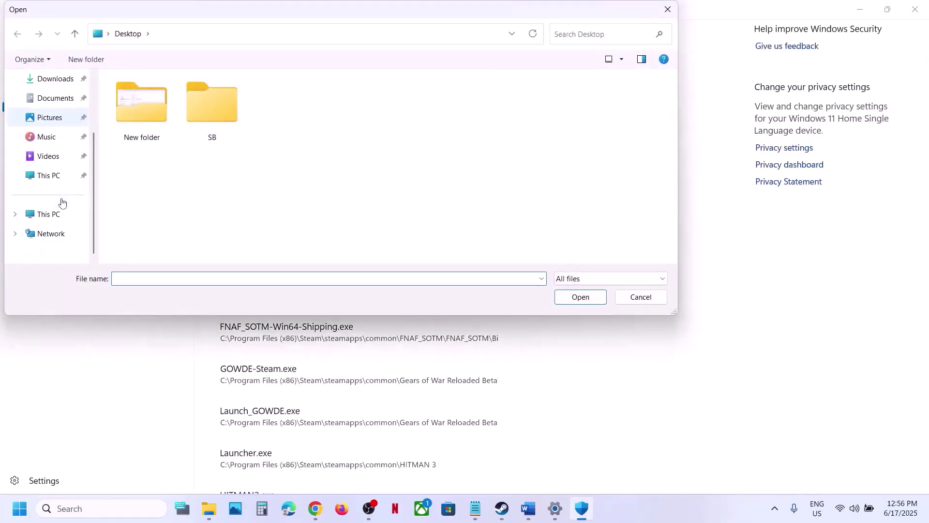
{"action": "left_click", "coordinate": [60, 174]}
{"action": "double_click", "coordinate": [184, 116]}
{"action": "scroll", "coordinate": [180, 124], "scroll_direction": "down", "scroll_amount": 3}
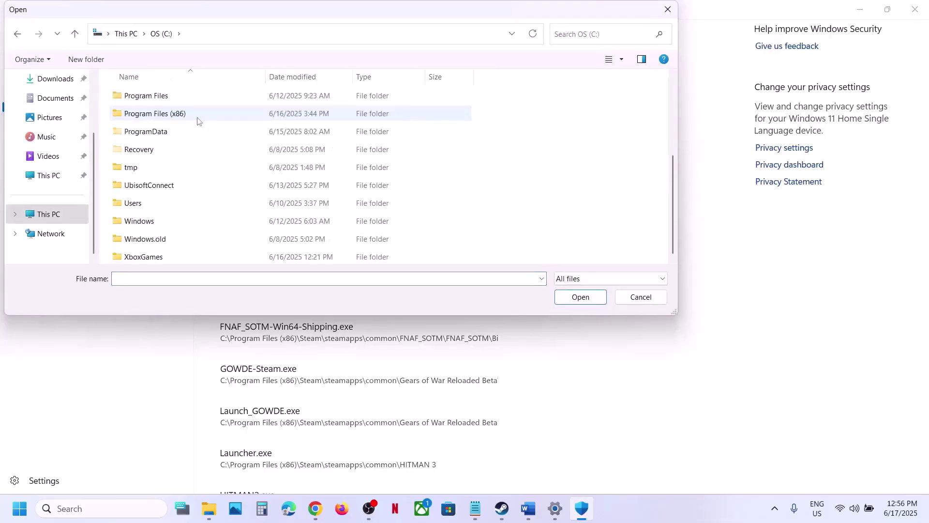
{"action": "double_click", "coordinate": [180, 116]}
{"action": "scroll", "coordinate": [170, 193], "scroll_direction": "down", "scroll_amount": 5}
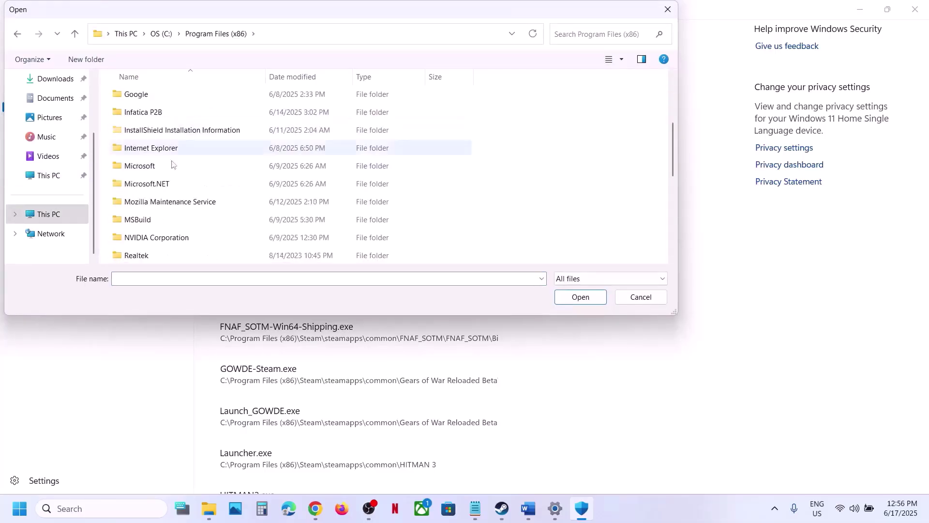
{"action": "scroll", "coordinate": [167, 209], "scroll_direction": "down", "scroll_amount": 1}
{"action": "double_click", "coordinate": [150, 147]}
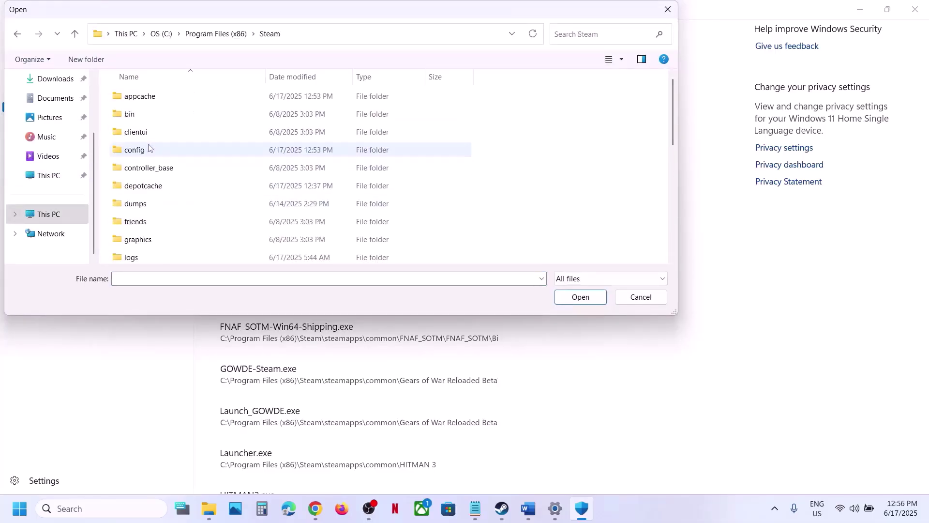
Step: Allow RuntimeClient from steamapps\common\Rematch through Controlled folder access
{"action": "scroll", "coordinate": [165, 146], "scroll_direction": "down", "scroll_amount": 1}
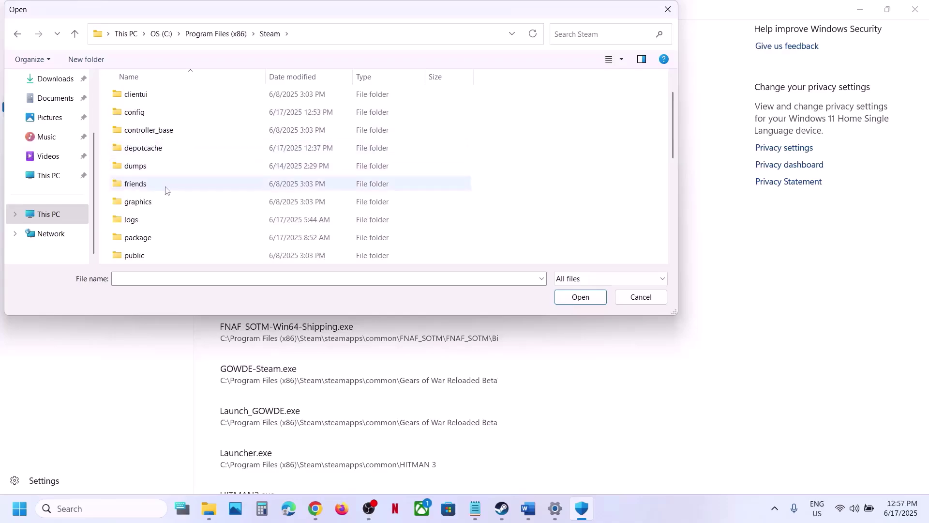
{"action": "scroll", "coordinate": [165, 189], "scroll_direction": "down", "scroll_amount": 4}
{"action": "double_click", "coordinate": [171, 95]}
{"action": "left_click", "coordinate": [168, 100]}
{"action": "double_click", "coordinate": [168, 100]}
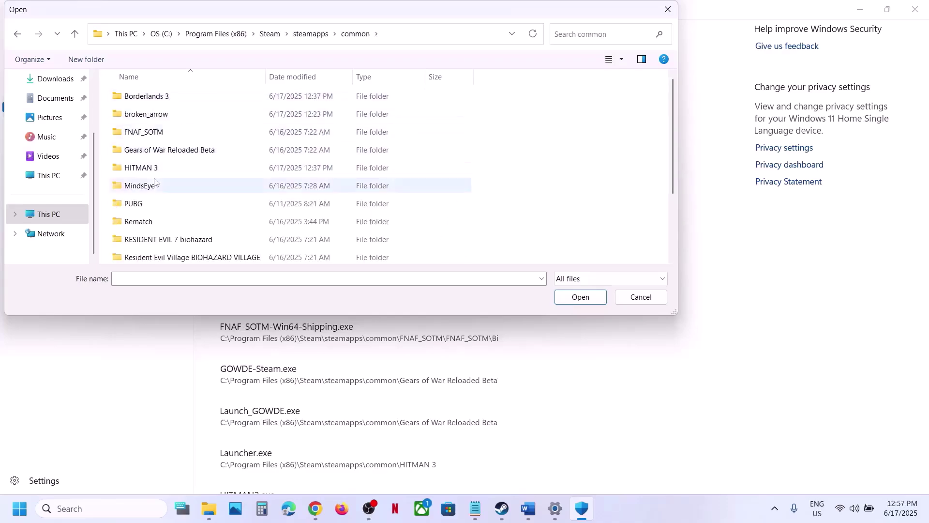
{"action": "double_click", "coordinate": [143, 223]}
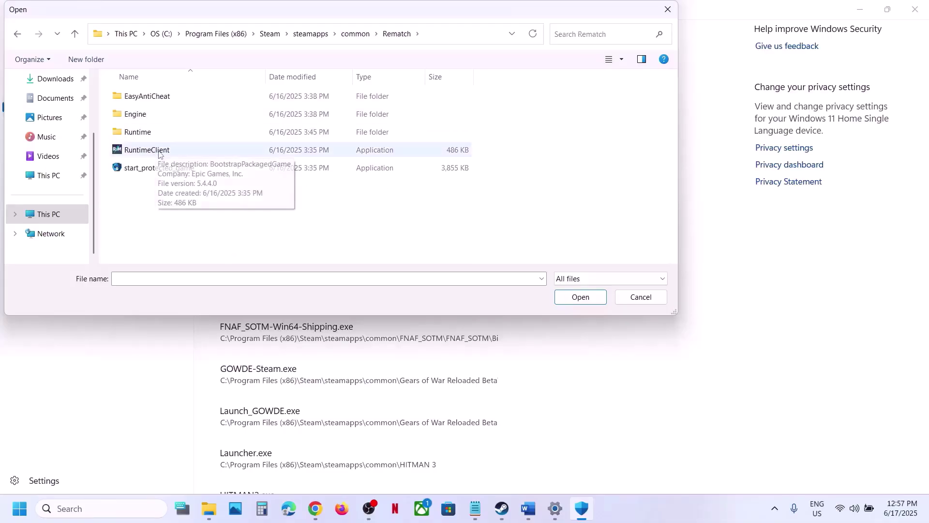
{"action": "left_click", "coordinate": [160, 154]}
{"action": "left_click", "coordinate": [566, 301]}
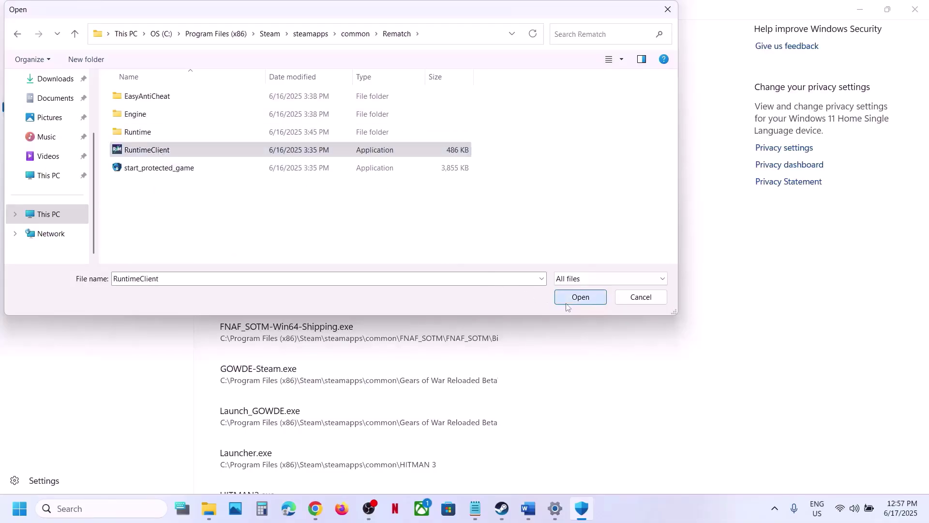
{"action": "left_click", "coordinate": [301, 41]}
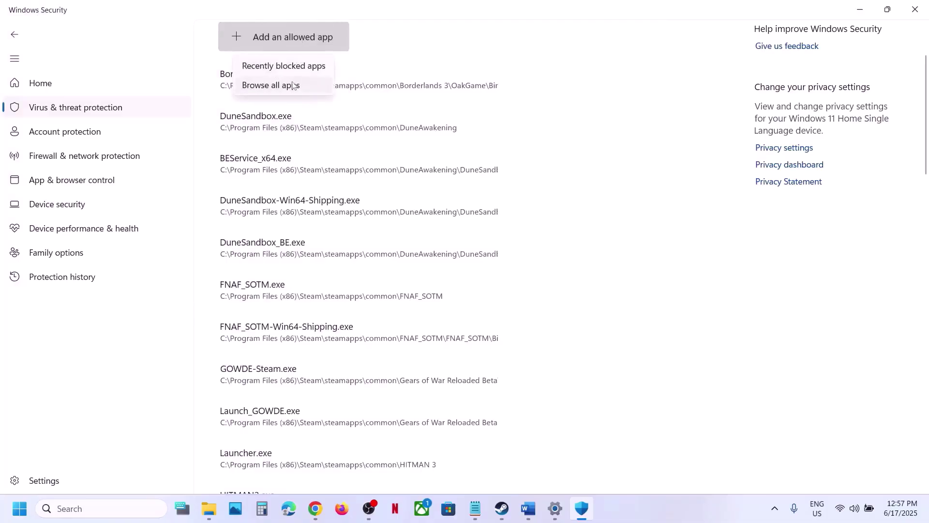
{"action": "left_click", "coordinate": [256, 85]}
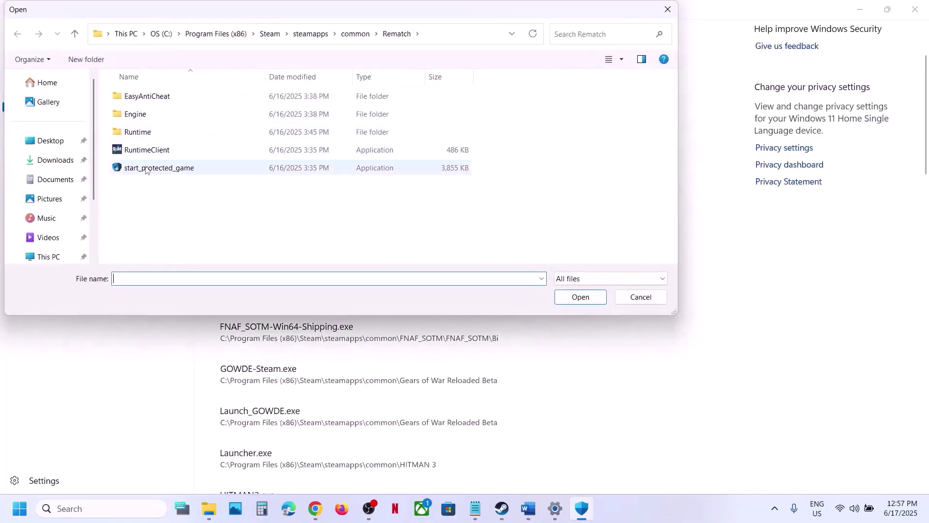
Step: Add start_protected_game from the Rematch folder as an allowed app
{"action": "left_click", "coordinate": [160, 167]}
{"action": "left_click", "coordinate": [581, 297]}
{"action": "left_click", "coordinate": [323, 37]}
{"action": "left_click", "coordinate": [299, 85]}
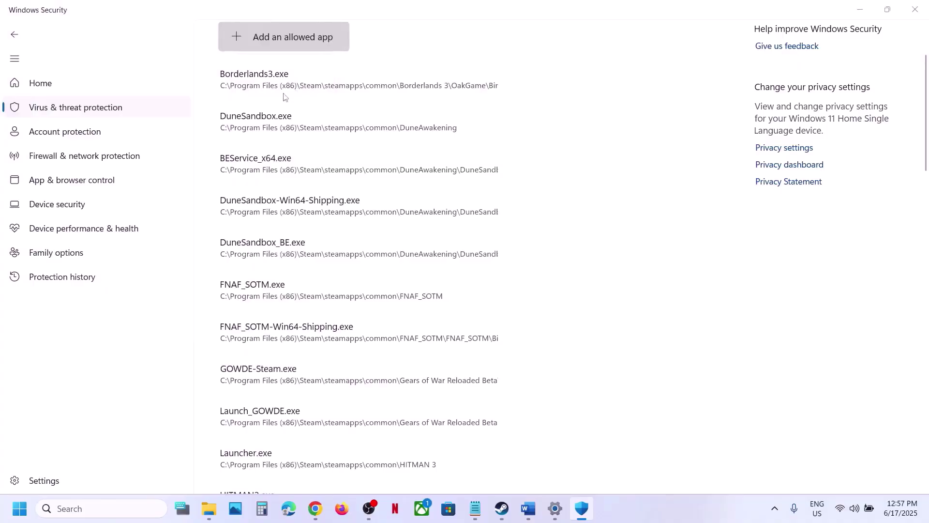
Step: Add RuntimeClient-Win64-Shipping from Runtime\Binaries\Win64 as an allowed app
{"action": "left_click", "coordinate": [146, 131]}
{"action": "double_click", "coordinate": [146, 131]}
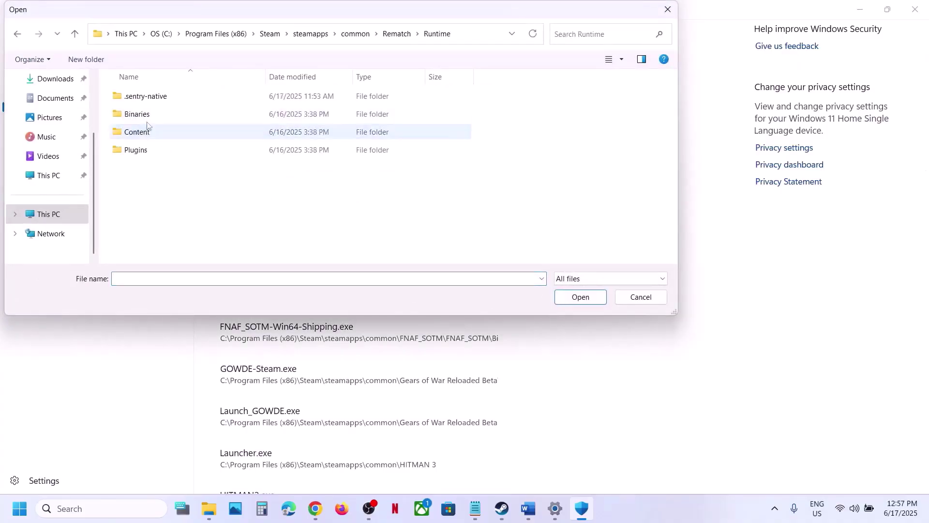
{"action": "double_click", "coordinate": [137, 116]}
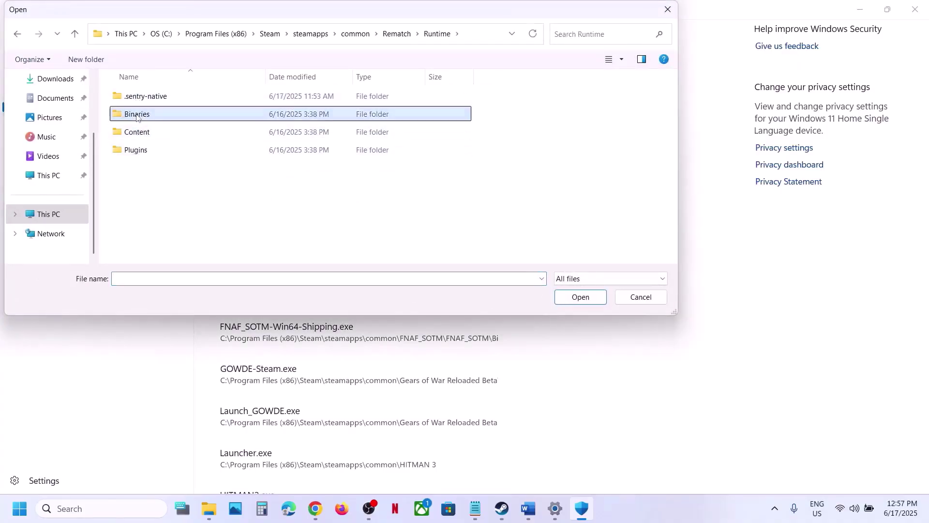
{"action": "double_click", "coordinate": [140, 100]}
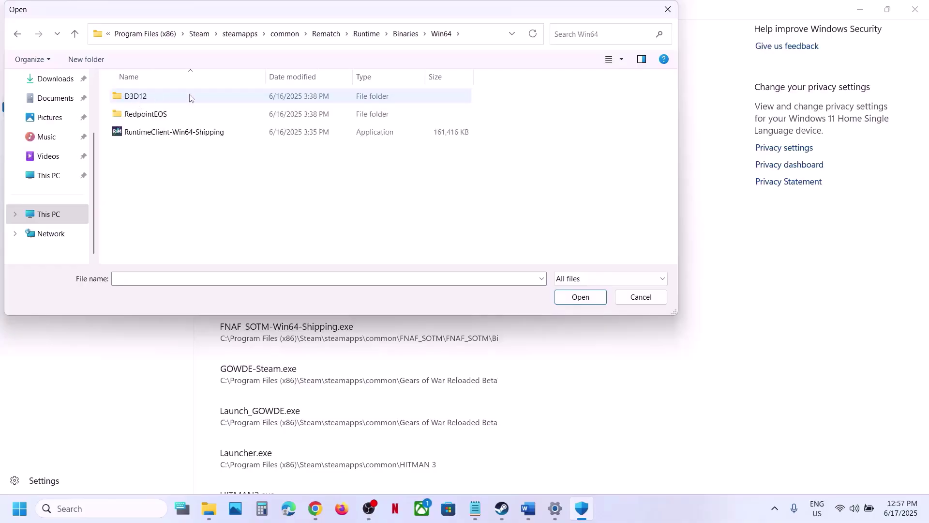
{"action": "left_click", "coordinate": [164, 132]}
{"action": "left_click", "coordinate": [580, 298]}
Step: Open Windows Defender Firewall's allowed-apps list in Control Panel and unlock it for editing
{"action": "left_click", "coordinate": [130, 509]}
{"action": "type", "text": "c"}
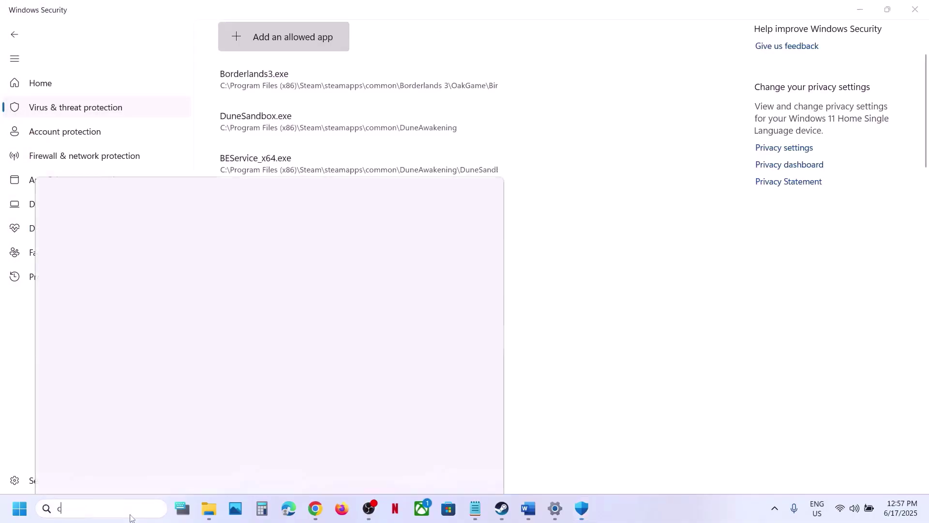
{"action": "type", "text": "ontrol"}
{"action": "key", "text": "Return"}
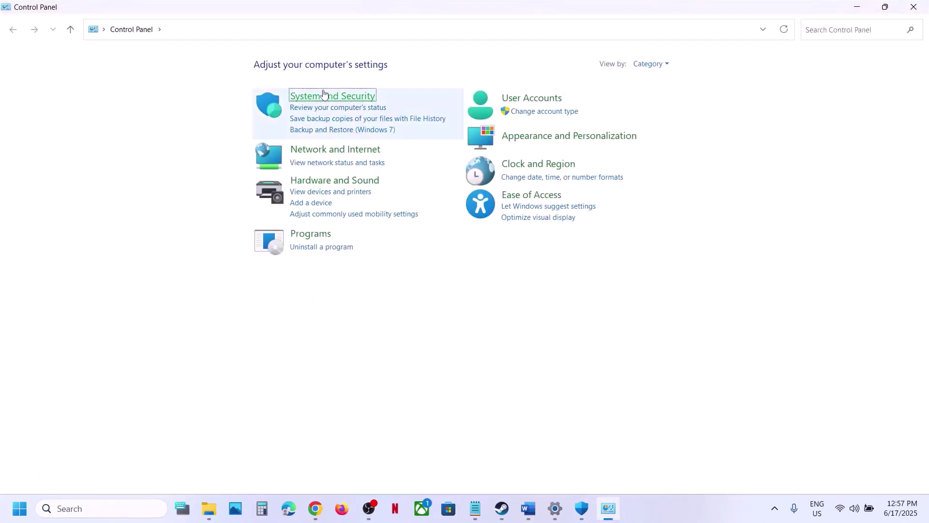
{"action": "left_click", "coordinate": [332, 96]}
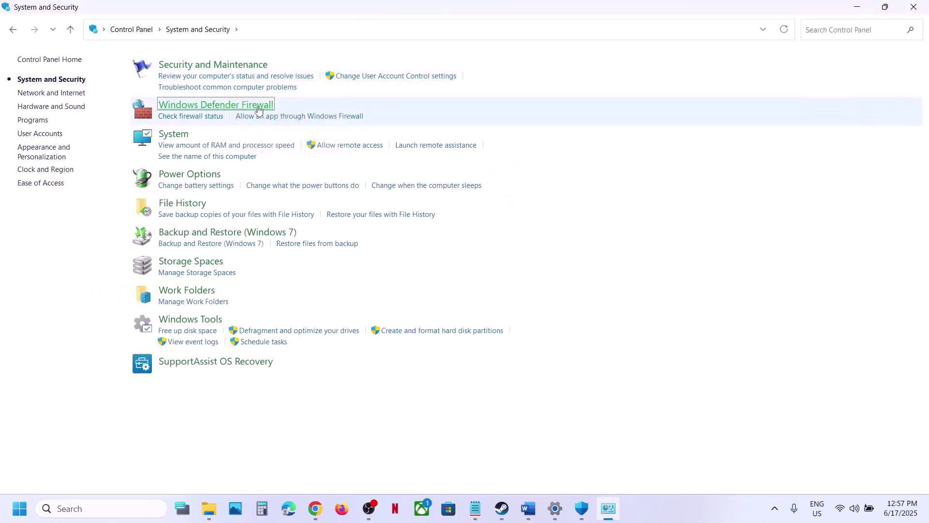
{"action": "left_click", "coordinate": [249, 108]}
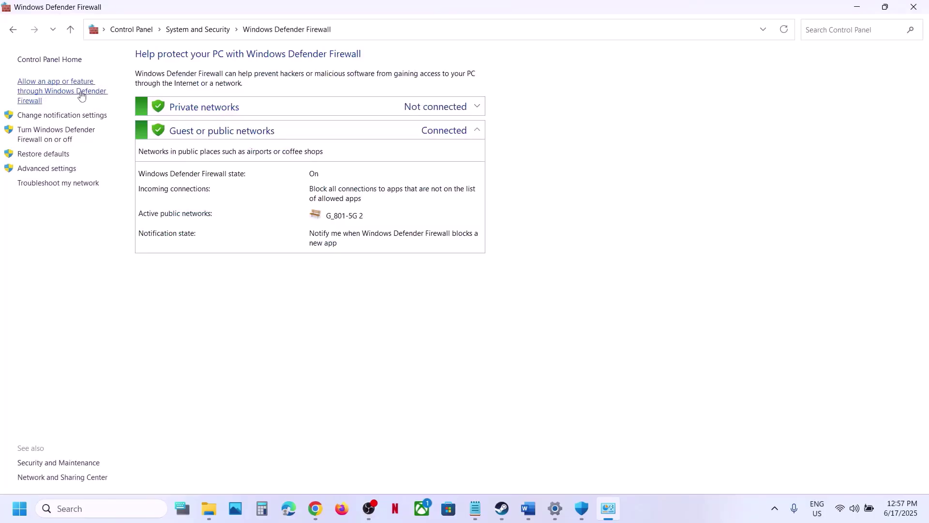
{"action": "left_click", "coordinate": [81, 96]}
{"action": "left_click", "coordinate": [611, 93]}
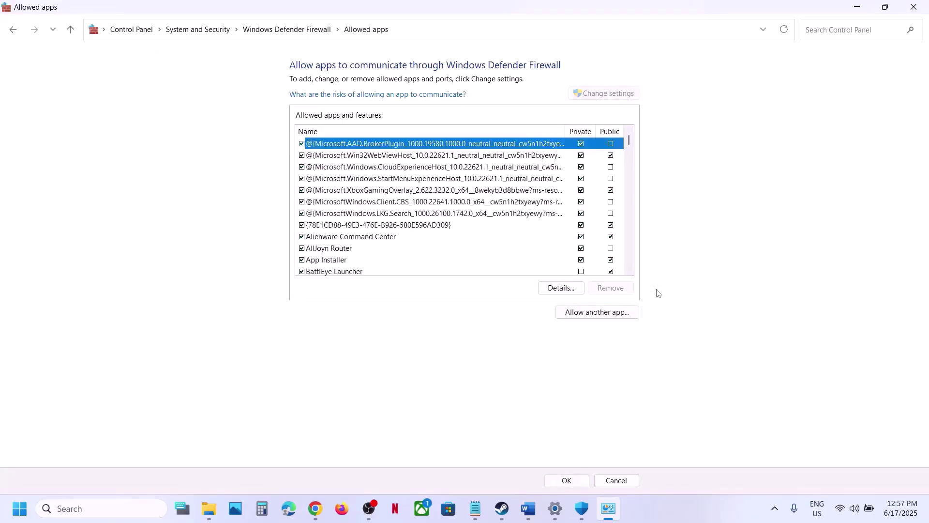
Step: Start allowing another app and browse to C:\Program Files (x86)\Steam
{"action": "left_click", "coordinate": [599, 314]}
{"action": "left_click", "coordinate": [546, 310]}
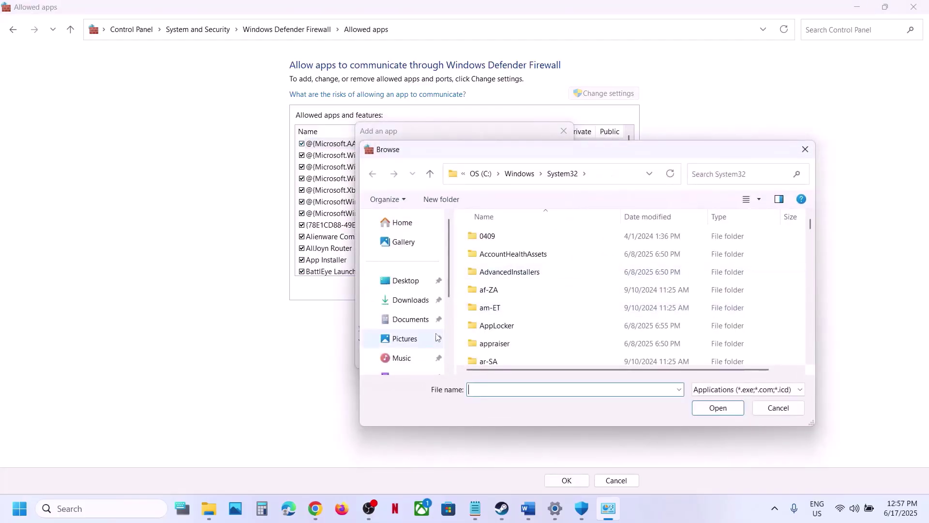
{"action": "scroll", "coordinate": [436, 338], "scroll_direction": "down", "scroll_amount": 3}
{"action": "left_click", "coordinate": [406, 277]}
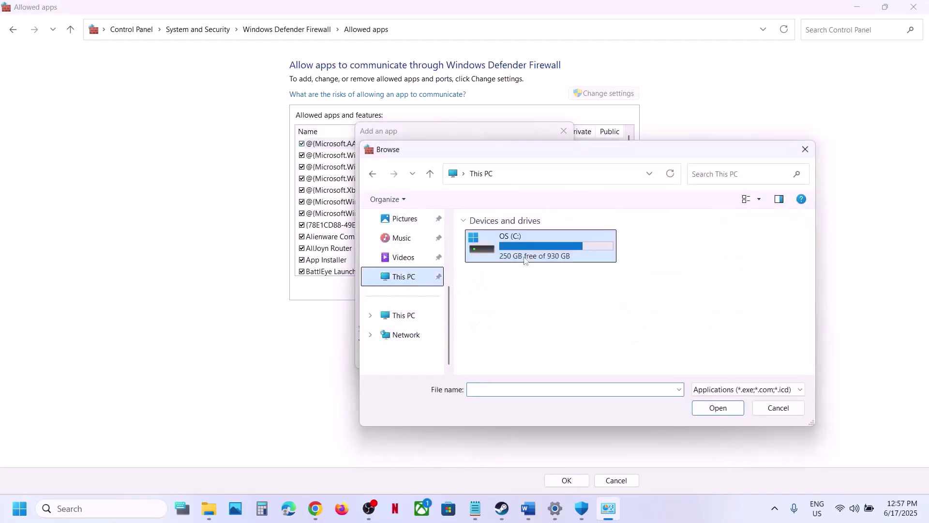
{"action": "double_click", "coordinate": [531, 255]}
{"action": "scroll", "coordinate": [513, 281], "scroll_direction": "down", "scroll_amount": 2}
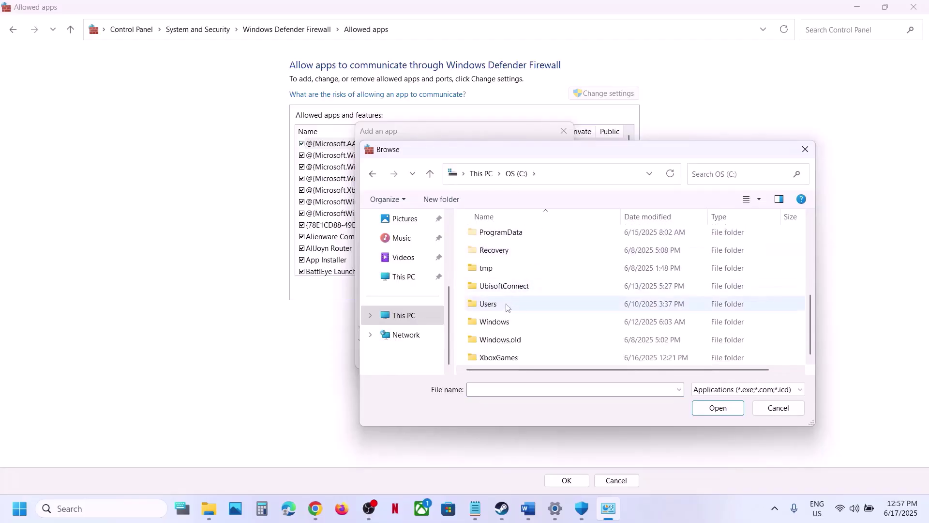
{"action": "scroll", "coordinate": [516, 304], "scroll_direction": "up", "scroll_amount": 1}
{"action": "double_click", "coordinate": [513, 279]}
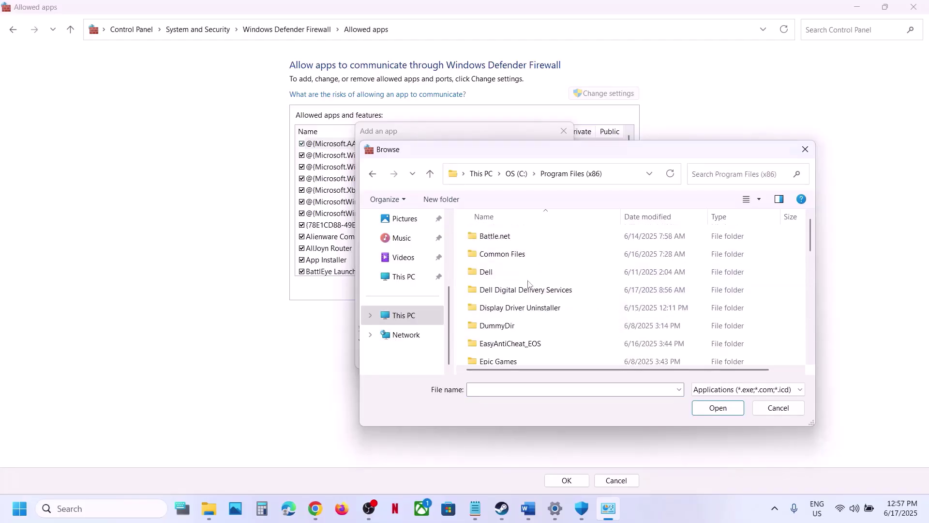
{"action": "scroll", "coordinate": [504, 293], "scroll_direction": "down", "scroll_amount": 5}
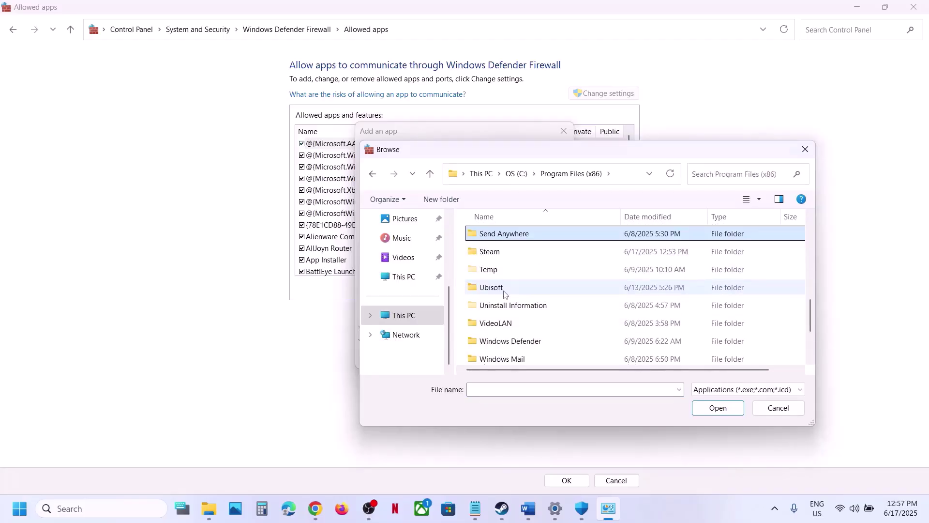
{"action": "double_click", "coordinate": [493, 252]}
Step: Pick RuntimeClient in steamapps\common\Rematch and add it to the firewall as BootstrapPackagedGame
{"action": "type", "text": "steam"}
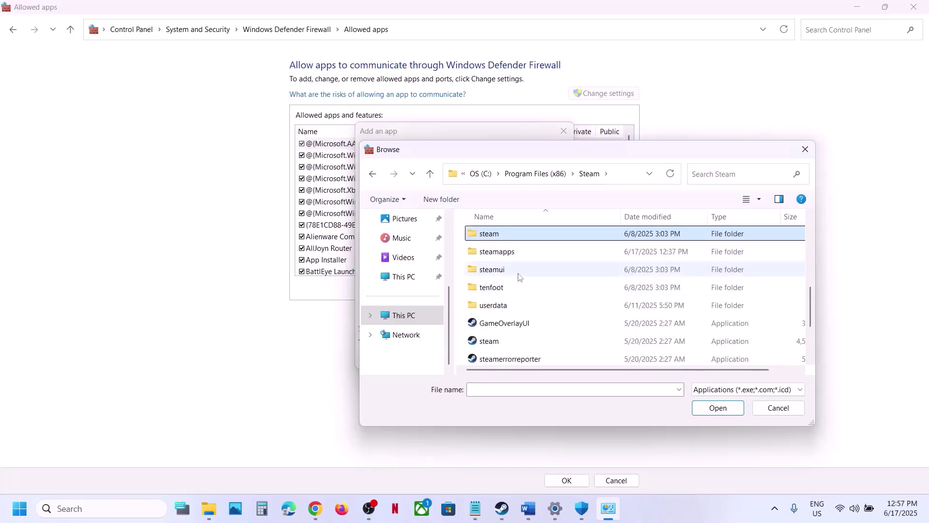
{"action": "double_click", "coordinate": [507, 253]}
{"action": "double_click", "coordinate": [506, 240]}
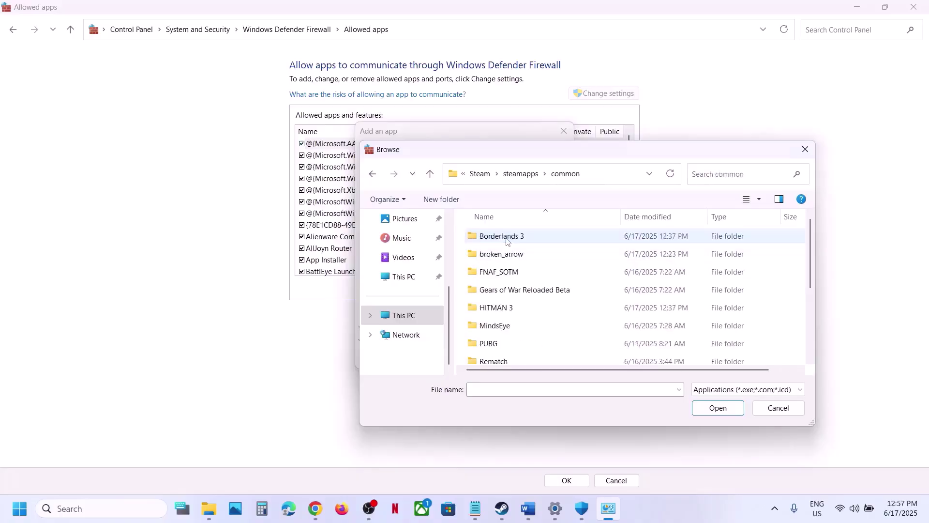
{"action": "scroll", "coordinate": [505, 309], "scroll_direction": "down", "scroll_amount": 2}
{"action": "double_click", "coordinate": [508, 292]}
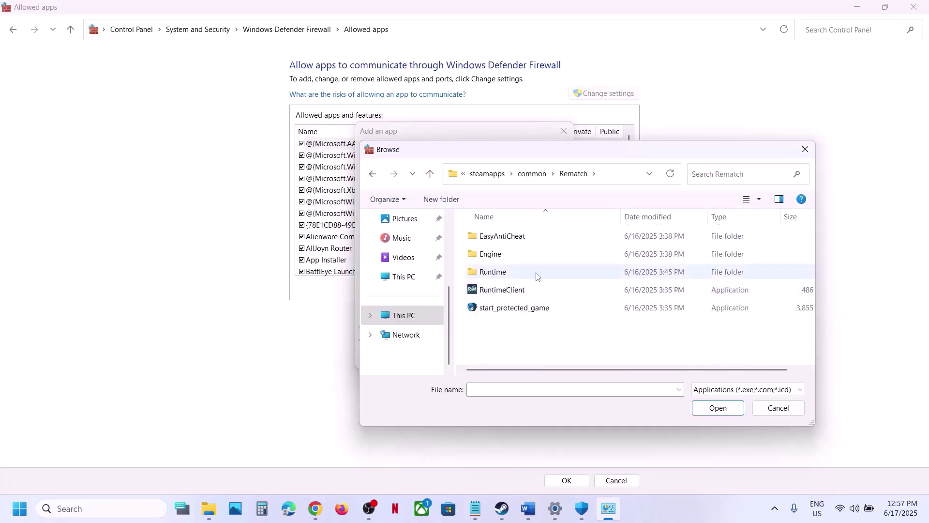
{"action": "left_click", "coordinate": [498, 292]}
{"action": "left_click", "coordinate": [718, 408]}
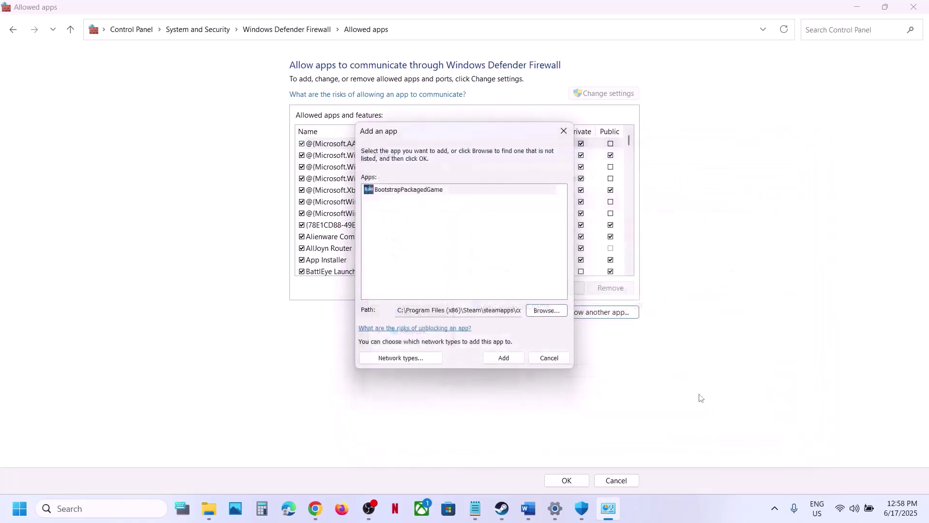
{"action": "left_click", "coordinate": [504, 359]}
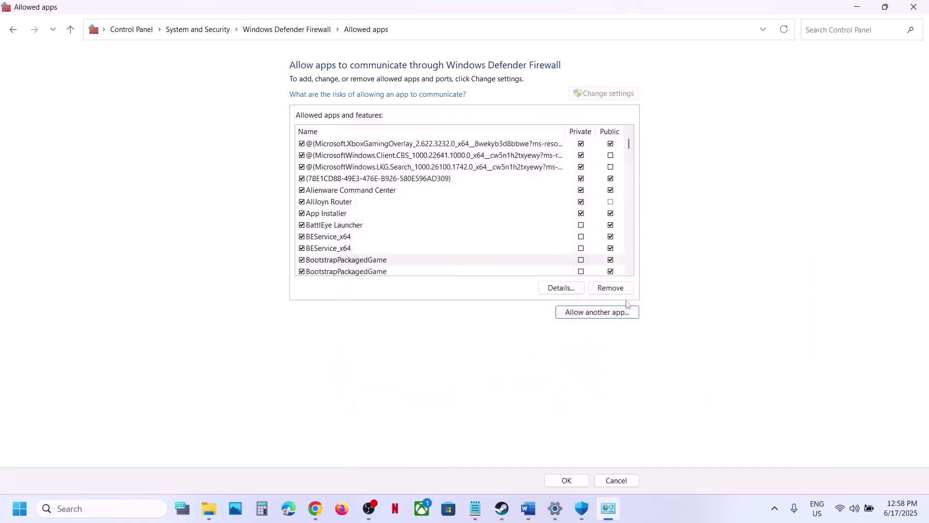
{"action": "left_click", "coordinate": [596, 314]}
{"action": "left_click", "coordinate": [547, 311]}
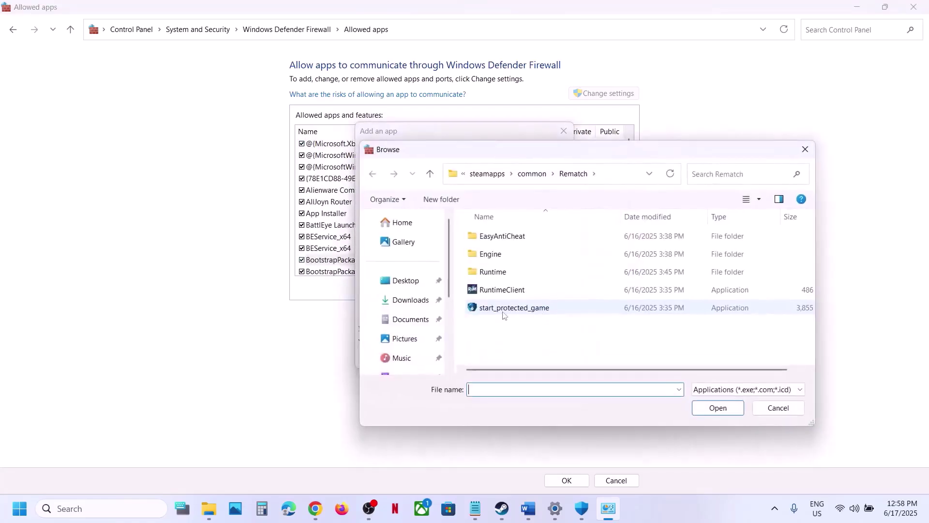
{"action": "left_click", "coordinate": [503, 309]}
{"action": "left_click", "coordinate": [718, 408]}
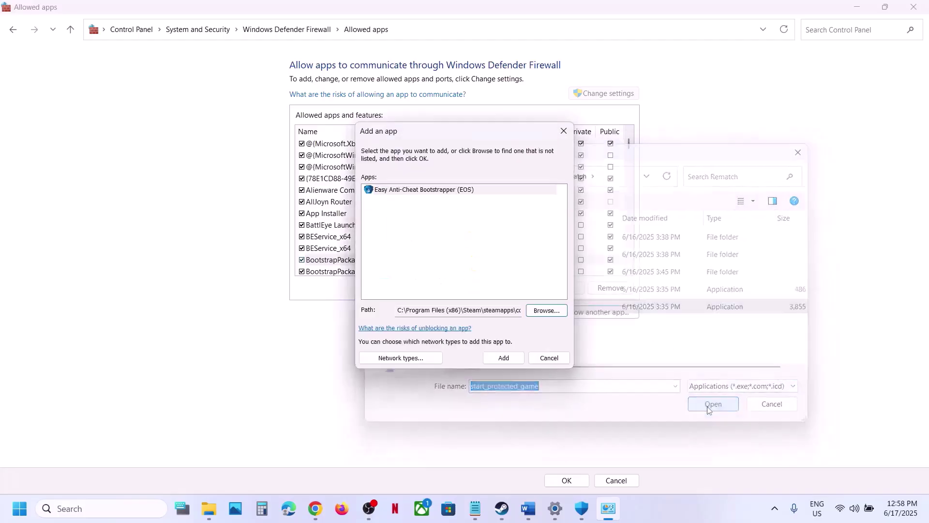
{"action": "left_click", "coordinate": [506, 358]}
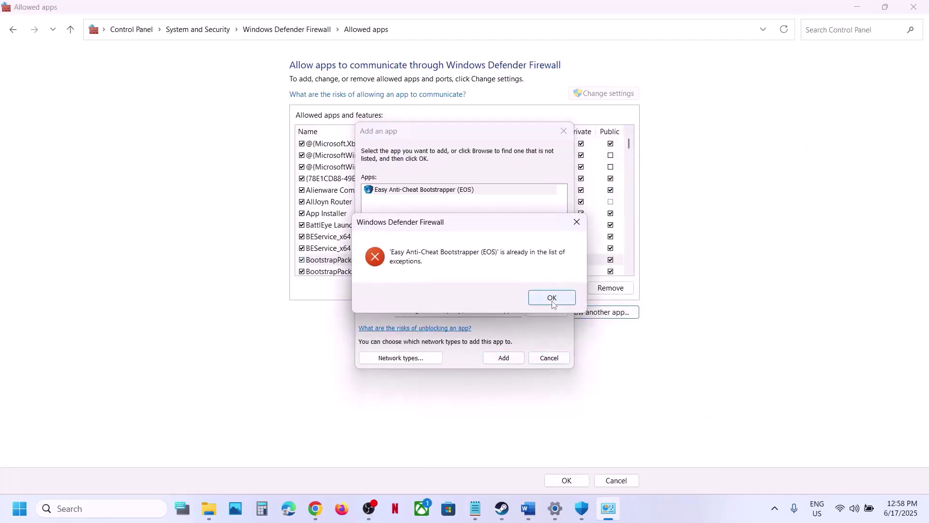
{"action": "left_click", "coordinate": [553, 298]}
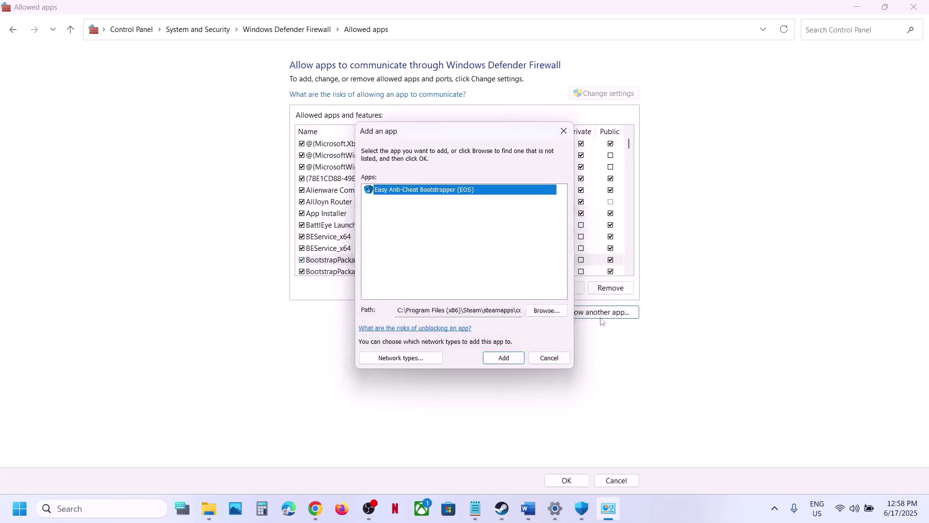
{"action": "left_click", "coordinate": [555, 317]}
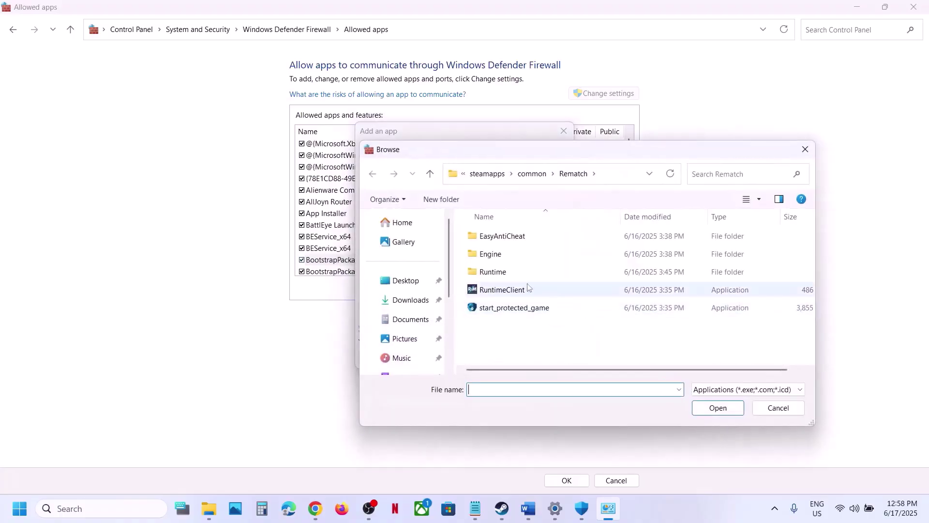
{"action": "double_click", "coordinate": [503, 273]}
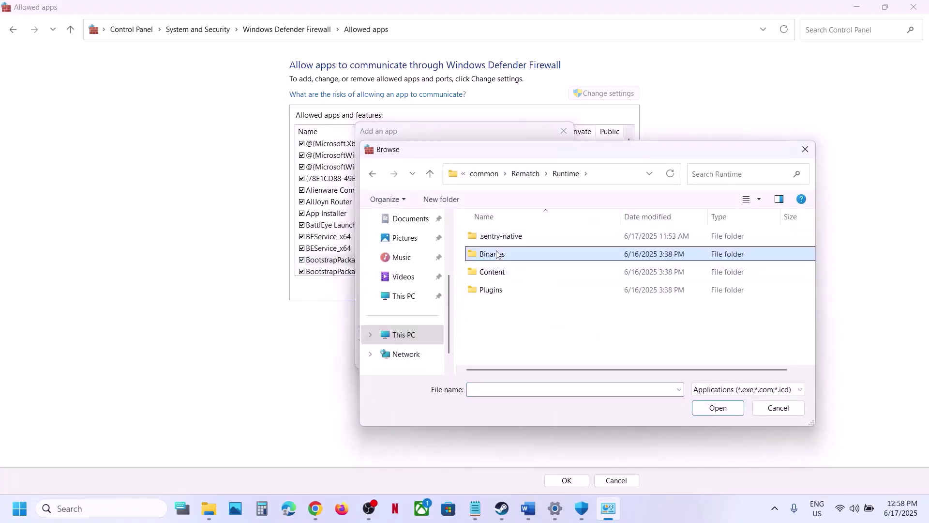
{"action": "double_click", "coordinate": [496, 255]}
{"action": "left_click", "coordinate": [495, 242]}
{"action": "double_click", "coordinate": [495, 242]}
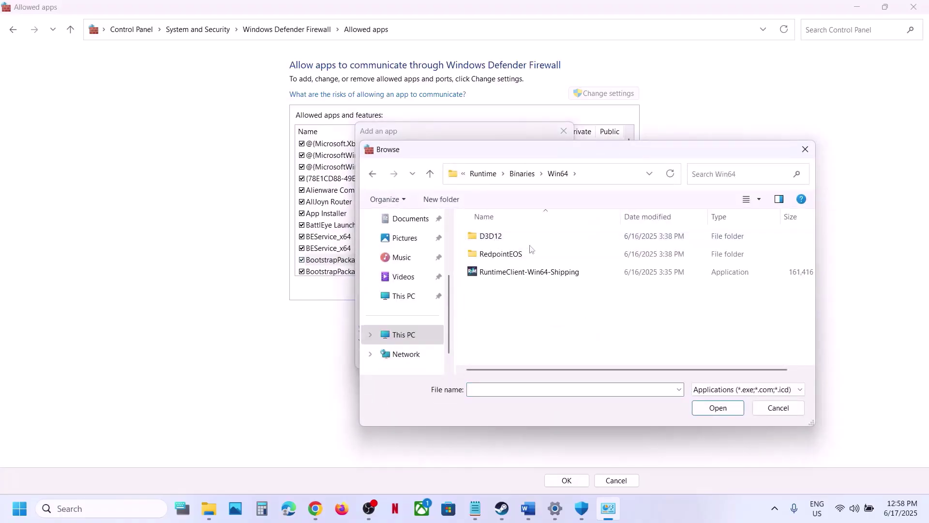
{"action": "left_click", "coordinate": [519, 271]}
{"action": "left_click", "coordinate": [716, 407]}
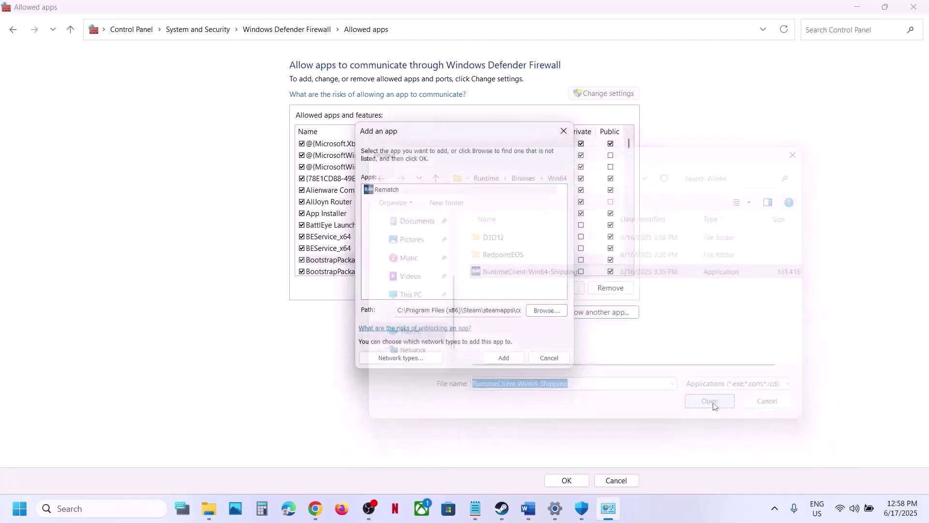
{"action": "left_click", "coordinate": [502, 363]}
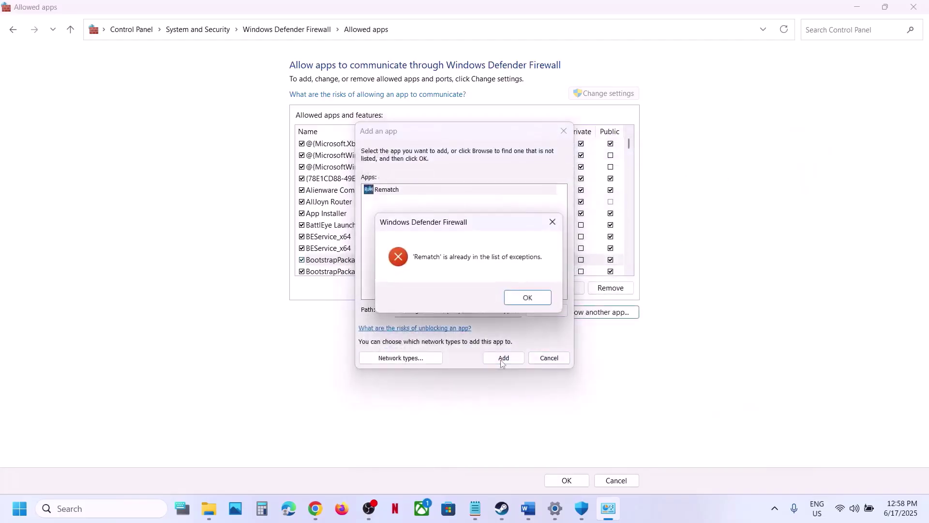
{"action": "left_click", "coordinate": [528, 297]}
{"action": "left_click", "coordinate": [564, 131]}
{"action": "left_click", "coordinate": [374, 237]}
Step: Close the allowed-apps, Windows Security and Settings windows
{"action": "type", "text": "rem"}
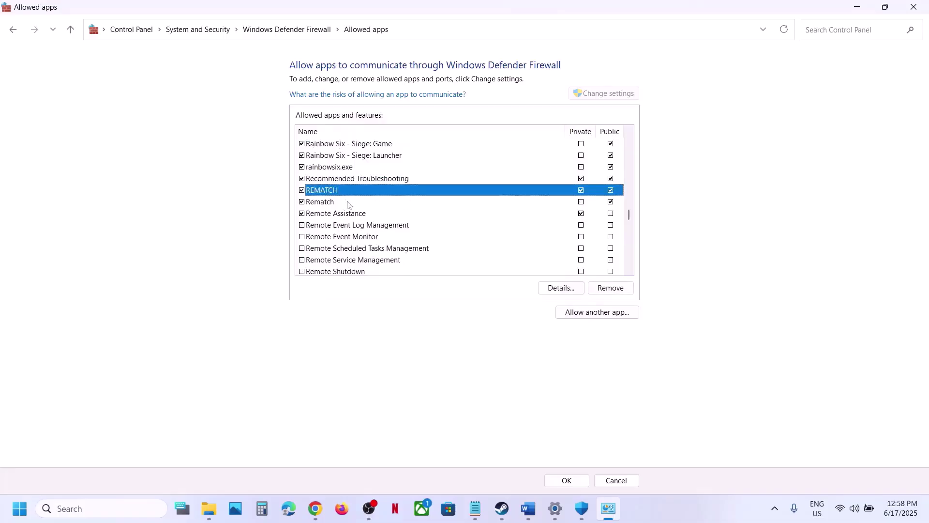
{"action": "left_click", "coordinate": [914, 8]}
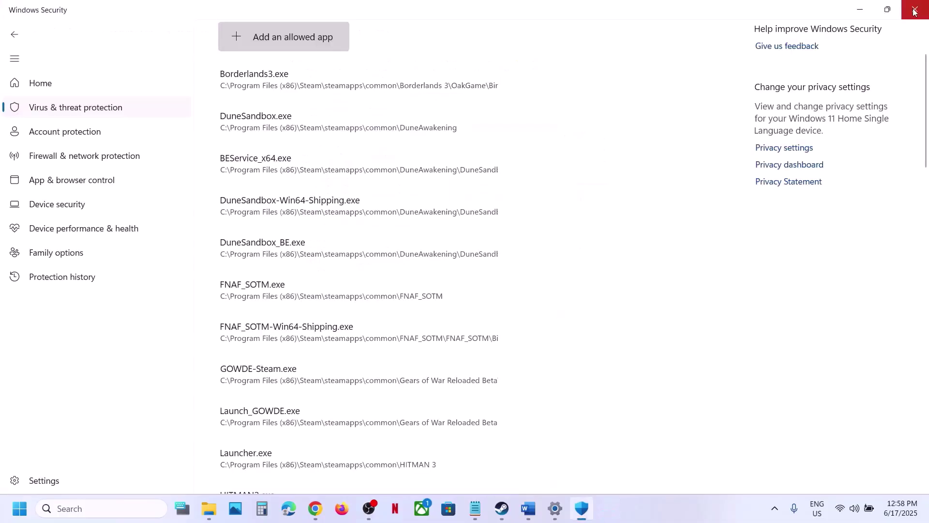
{"action": "left_click", "coordinate": [916, 18]}
{"action": "left_click", "coordinate": [913, 17]}
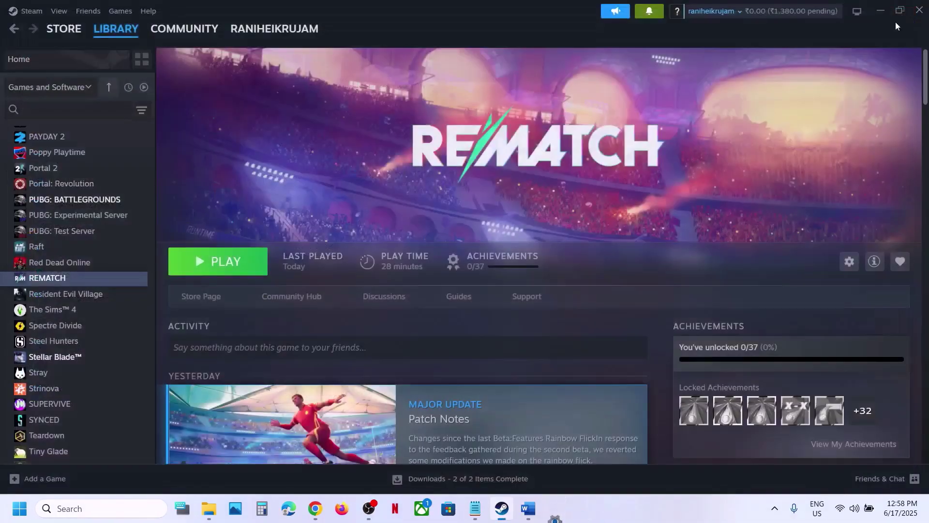
Step: Highlight Step 8 on running from the install folder in the Word guide, then return to Steam
{"action": "left_click", "coordinate": [528, 508]}
{"action": "scroll", "coordinate": [207, 289], "scroll_direction": "down", "scroll_amount": 5}
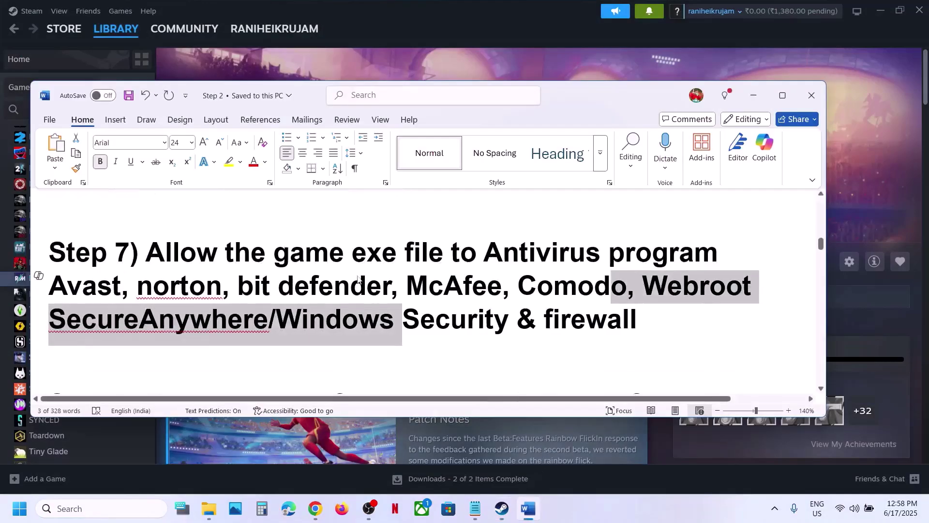
{"action": "left_click_drag", "start_coordinate": [170, 291], "coordinate": [622, 291]}
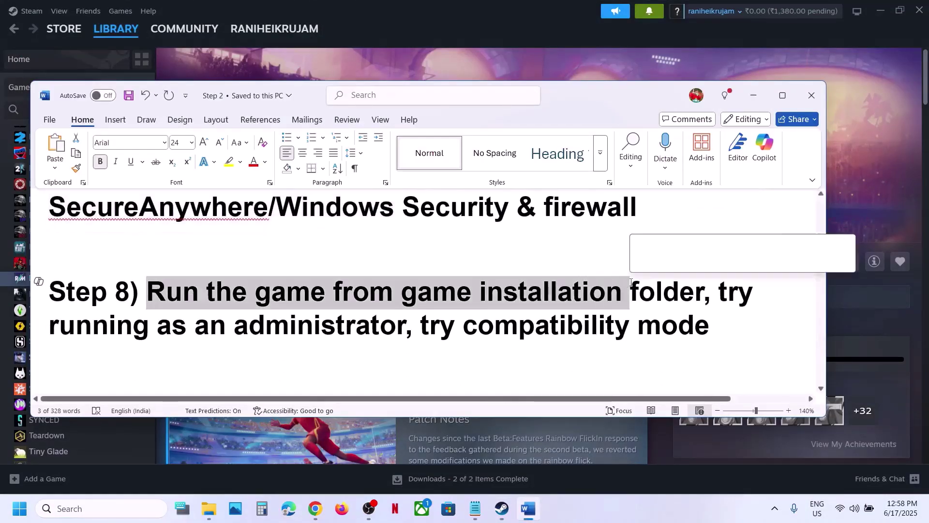
{"action": "left_click", "coordinate": [498, 80]}
{"action": "right_click", "coordinate": [66, 278]}
Step: Open REMATCH's install folder and go to Runtime\Binaries\Win64 to select RuntimeClient-Win64-Shipping
{"action": "mouse_move", "coordinate": [111, 350]}
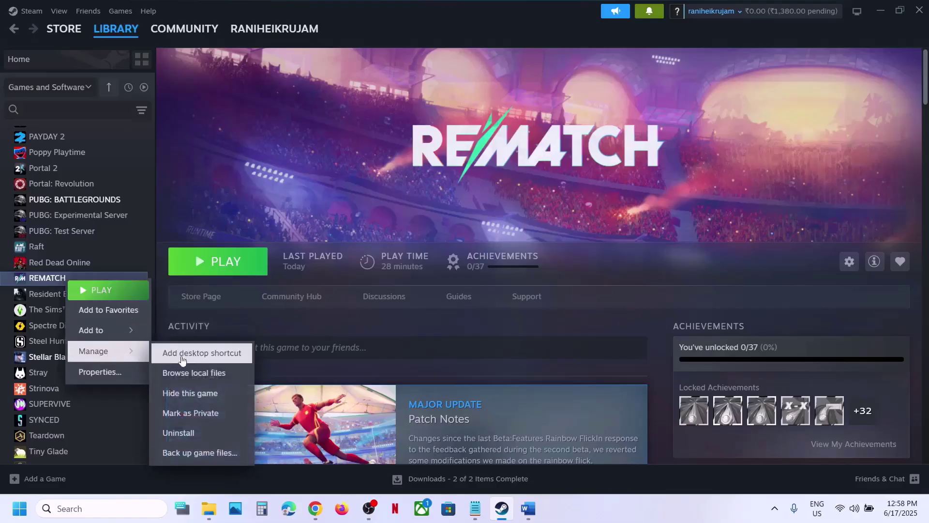
{"action": "left_click", "coordinate": [204, 376]}
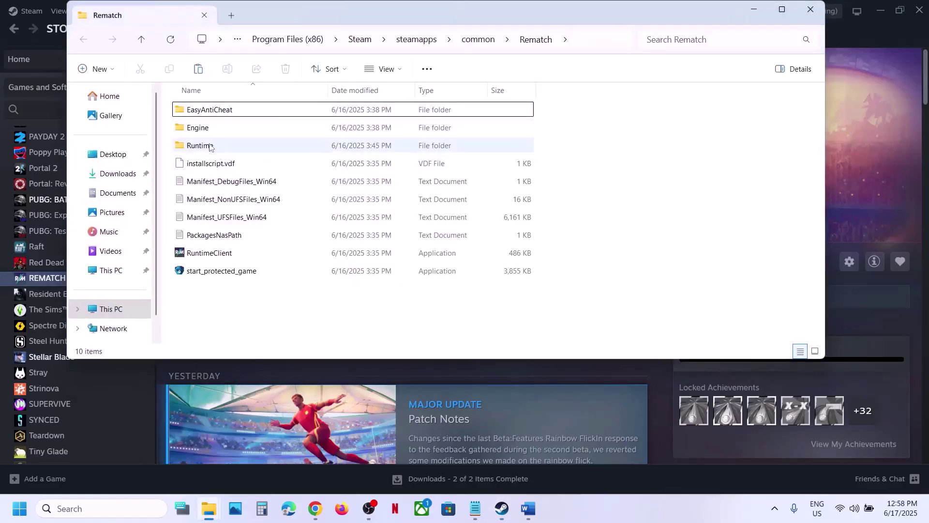
{"action": "double_click", "coordinate": [209, 146]}
{"action": "double_click", "coordinate": [200, 128]}
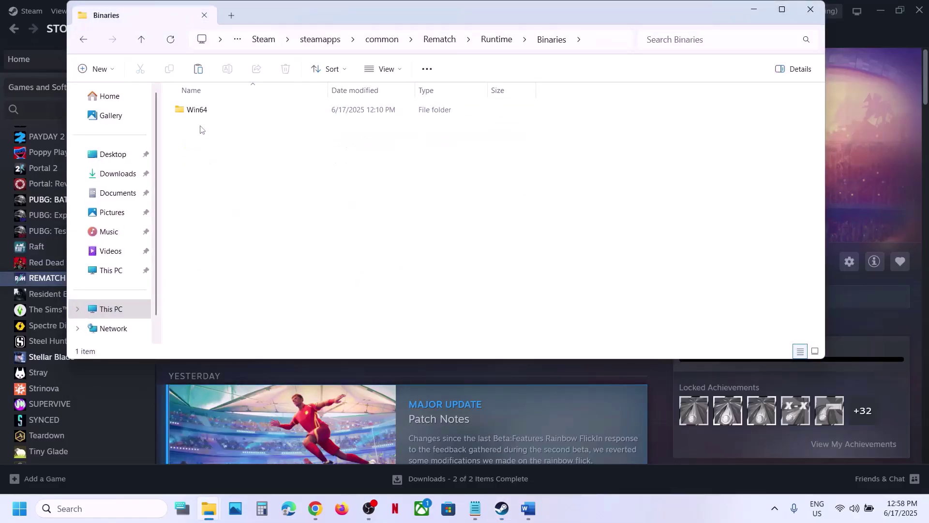
{"action": "double_click", "coordinate": [210, 110]}
{"action": "left_click", "coordinate": [213, 167]}
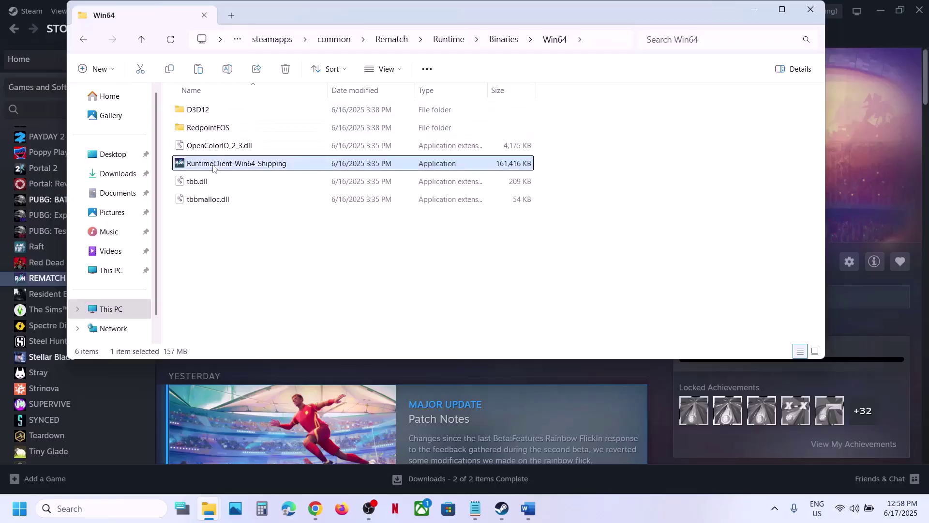
{"action": "right_click", "coordinate": [261, 166]}
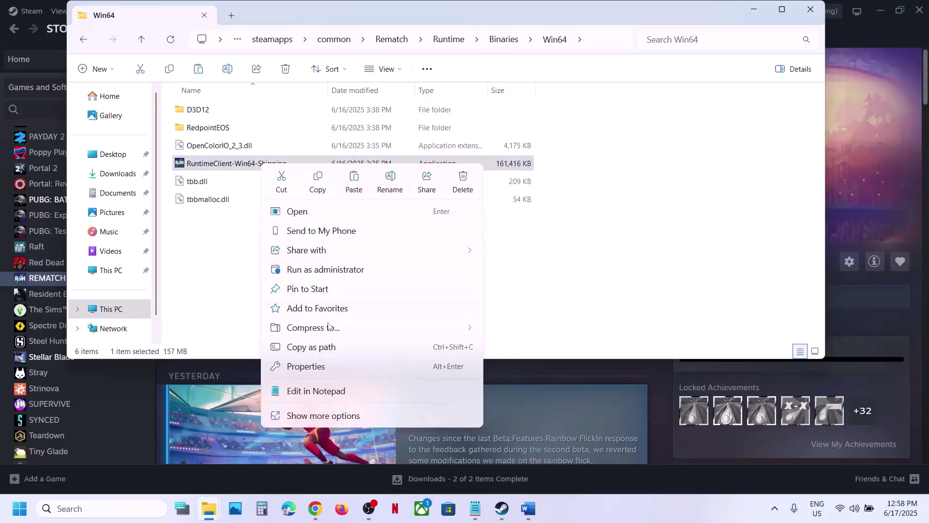
Step: Set RuntimeClient-Win64-Shipping to always run as administrator
{"action": "left_click", "coordinate": [318, 366]}
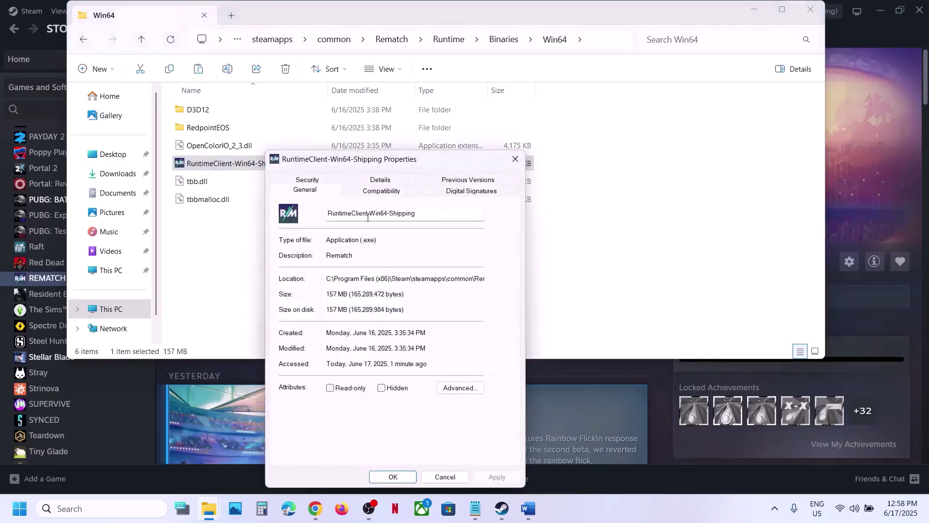
{"action": "left_click", "coordinate": [374, 192]}
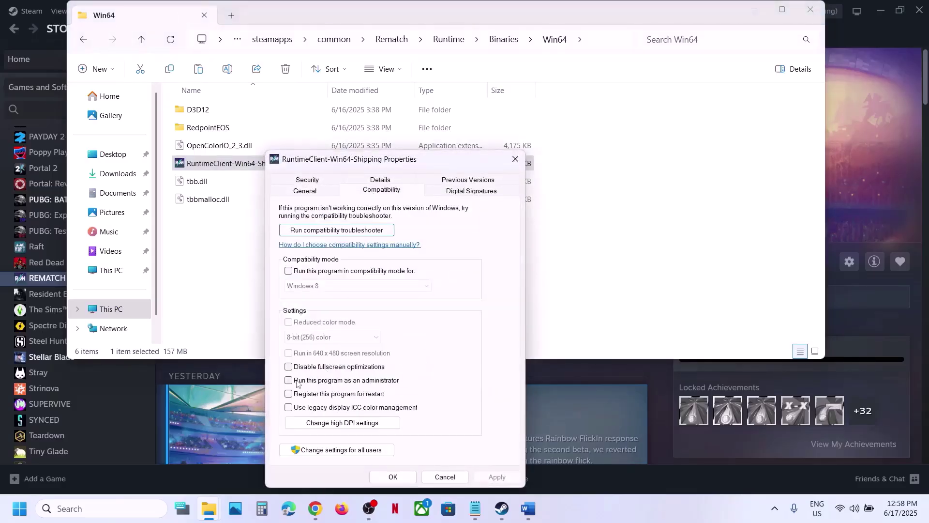
{"action": "left_click", "coordinate": [490, 476]}
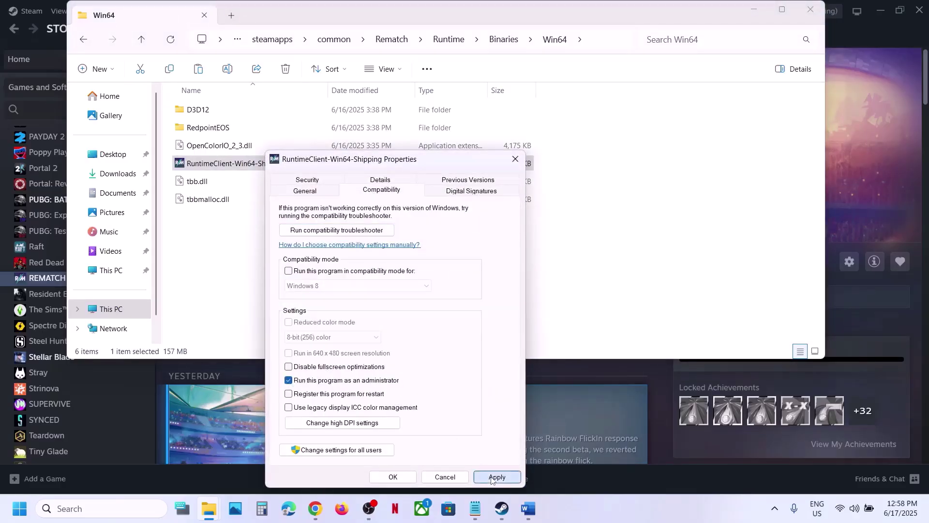
{"action": "left_click", "coordinate": [393, 476]}
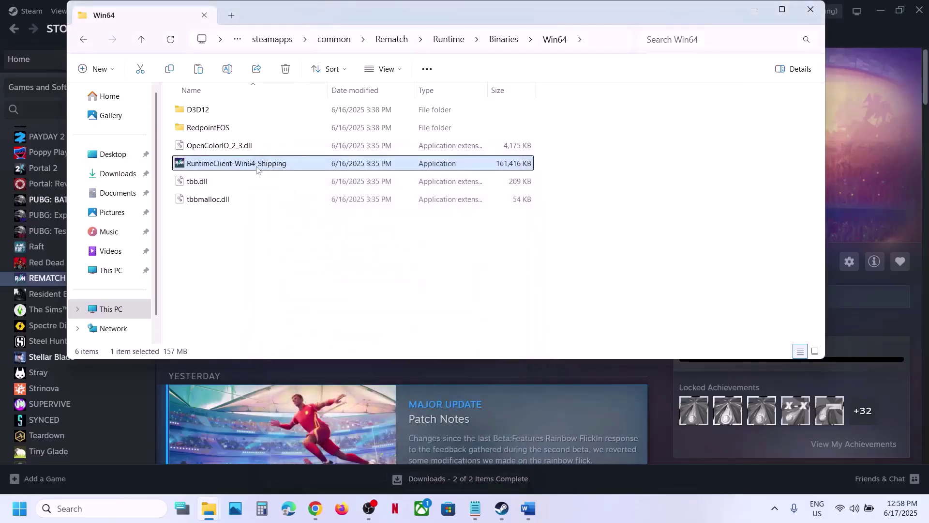
Step: Enable Windows 7 compatibility mode for the executable and save the properties
{"action": "right_click", "coordinate": [281, 165]}
{"action": "left_click", "coordinate": [322, 365]}
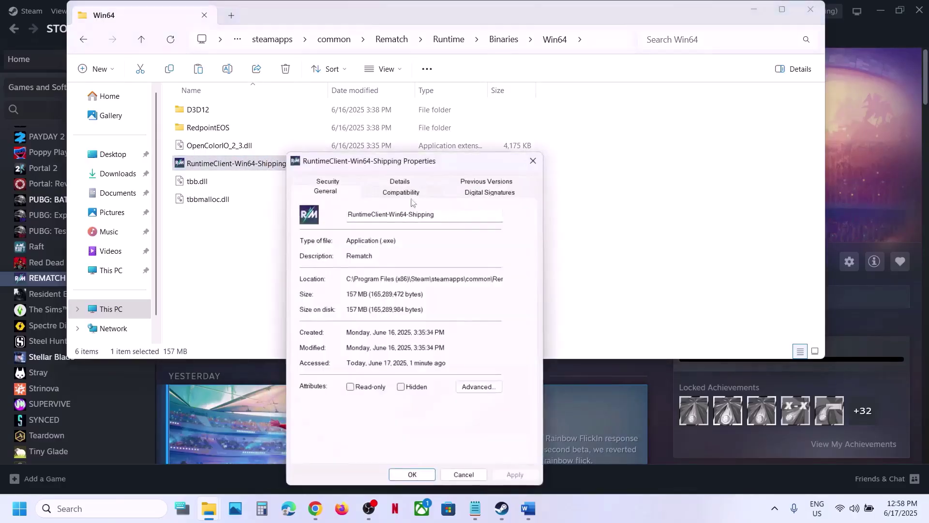
{"action": "left_click", "coordinate": [401, 191]}
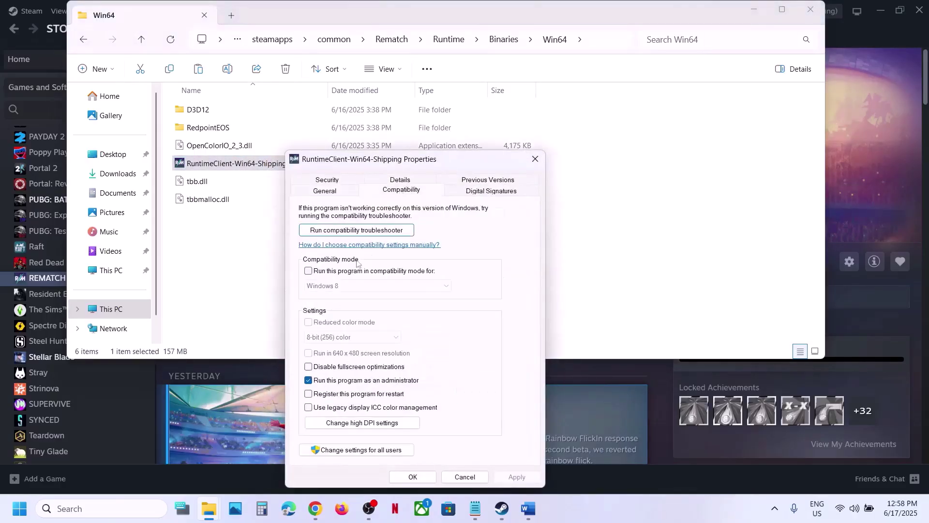
{"action": "left_click", "coordinate": [308, 272]}
{"action": "left_click", "coordinate": [517, 477]}
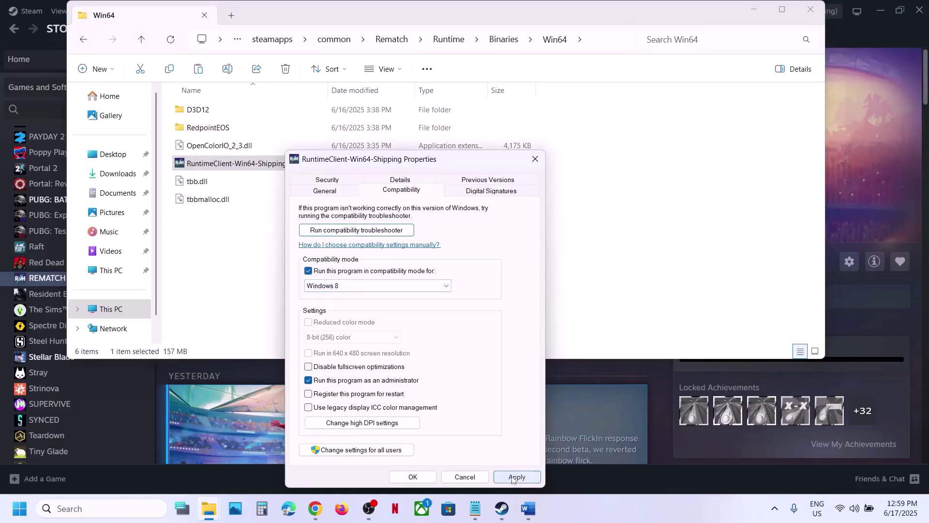
{"action": "left_click", "coordinate": [374, 286]}
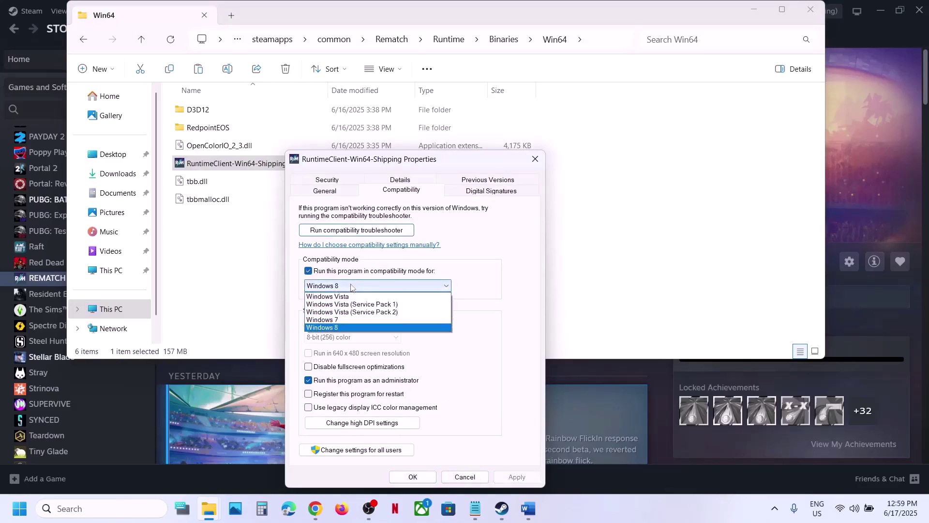
{"action": "left_click", "coordinate": [340, 319]}
{"action": "left_click", "coordinate": [515, 478]}
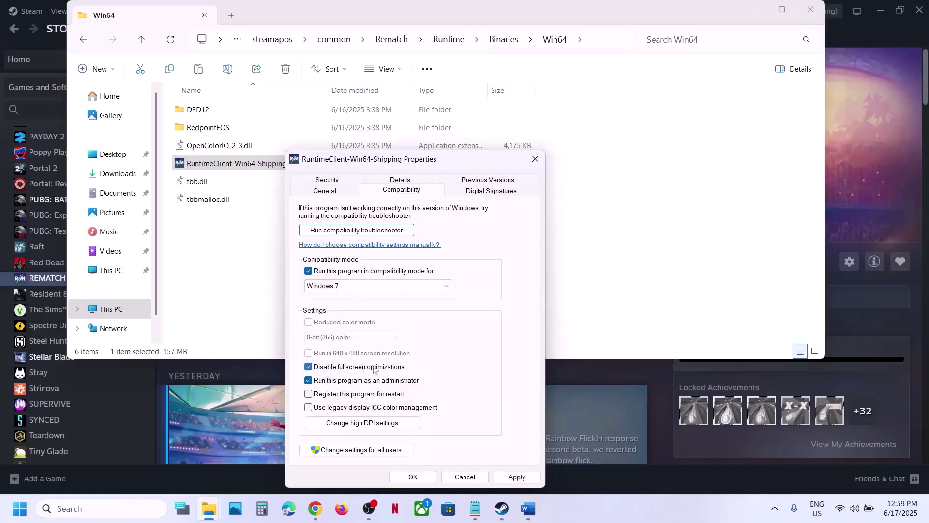
{"action": "left_click", "coordinate": [425, 477]}
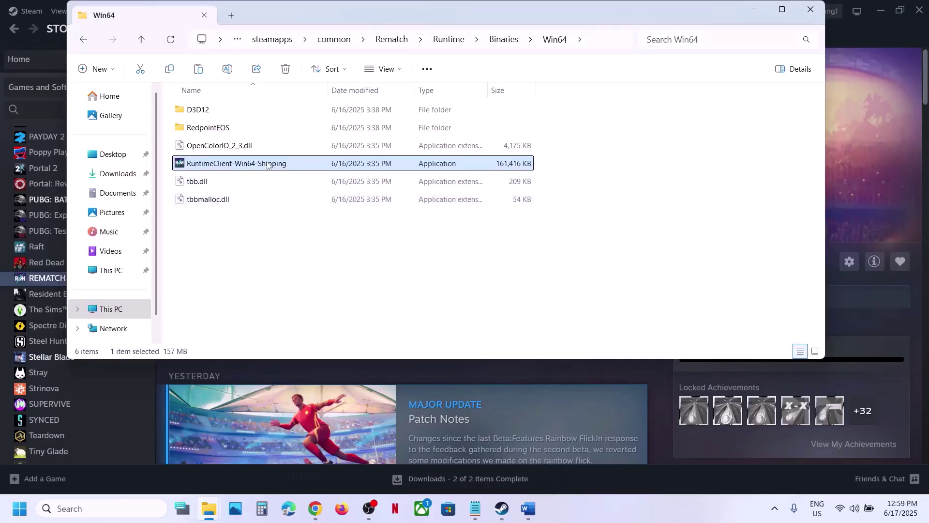
{"action": "right_click", "coordinate": [268, 164]}
Step: Clear all of the executable's compatibility options, save, and close the game's folder window
{"action": "left_click", "coordinate": [312, 367]}
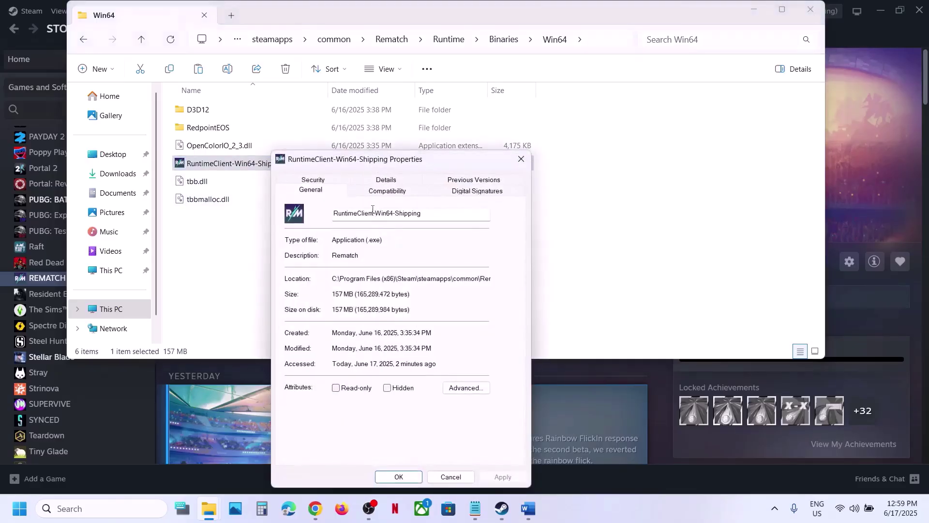
{"action": "left_click", "coordinate": [371, 193]}
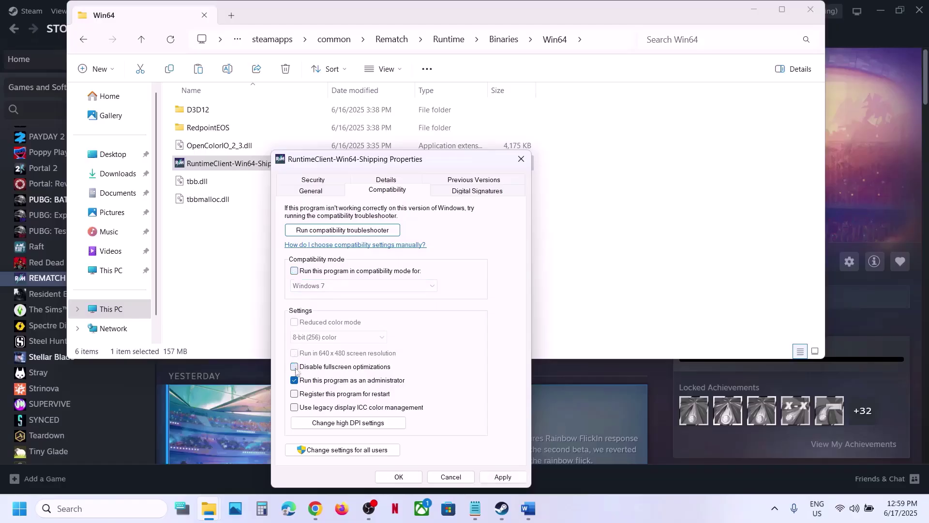
{"action": "left_click", "coordinate": [513, 481]}
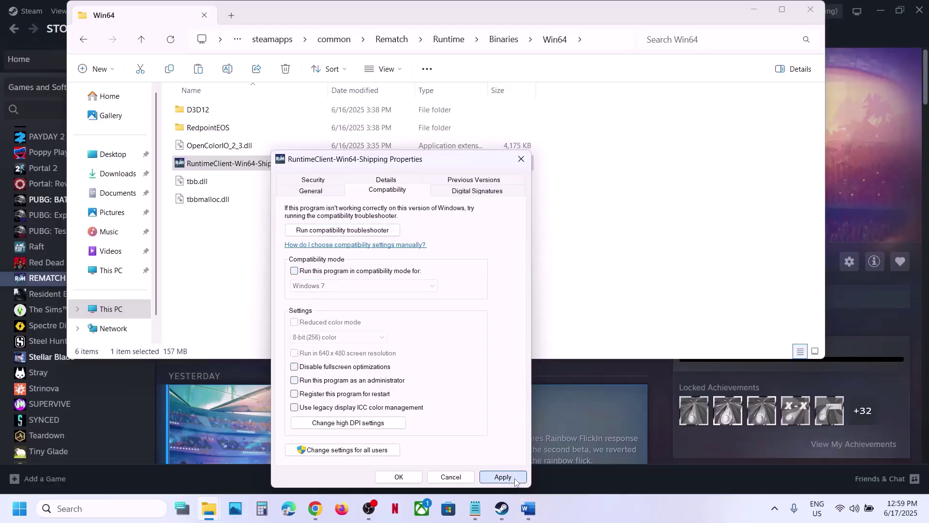
{"action": "left_click", "coordinate": [397, 477]}
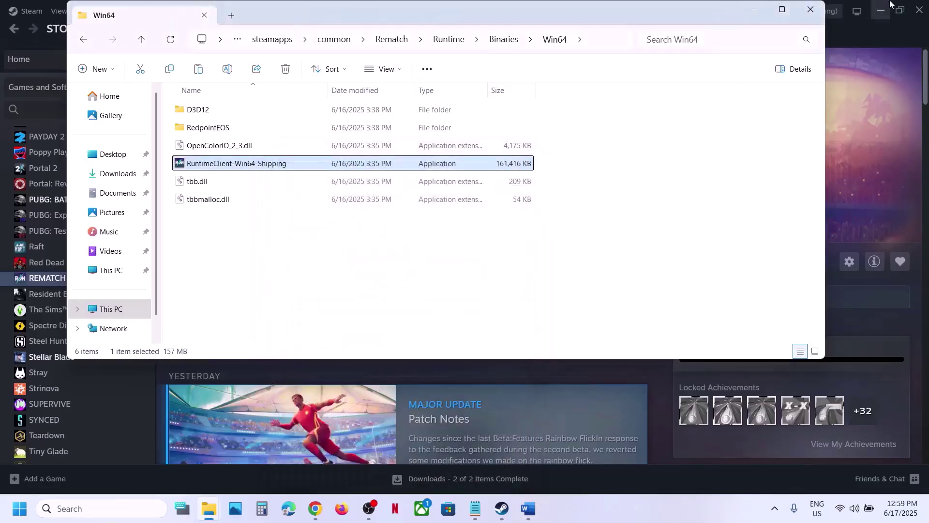
{"action": "left_click", "coordinate": [815, 13]}
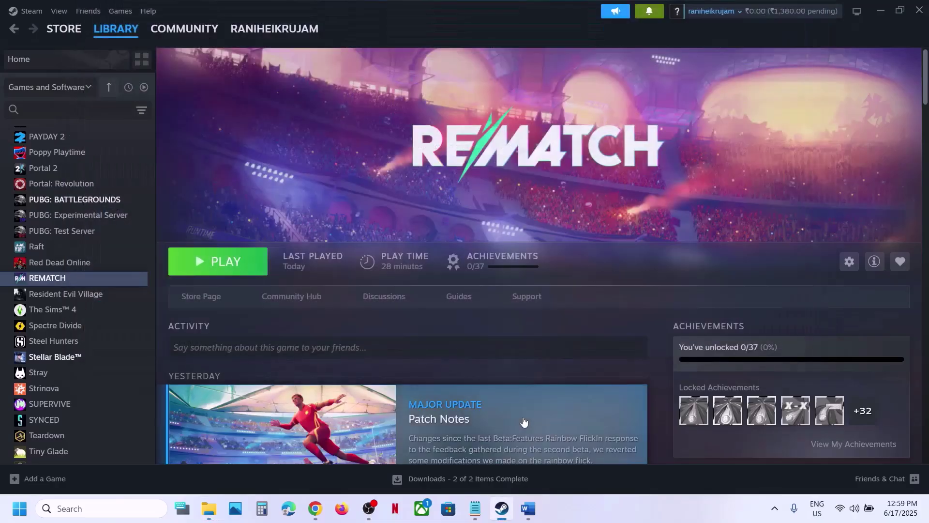
Step: Note the UEPrereqSetup_x64 file name in Step 9, then open REMATCH's local files from Steam
{"action": "left_click", "coordinate": [525, 508]}
{"action": "scroll", "coordinate": [435, 349], "scroll_direction": "down", "scroll_amount": 3}
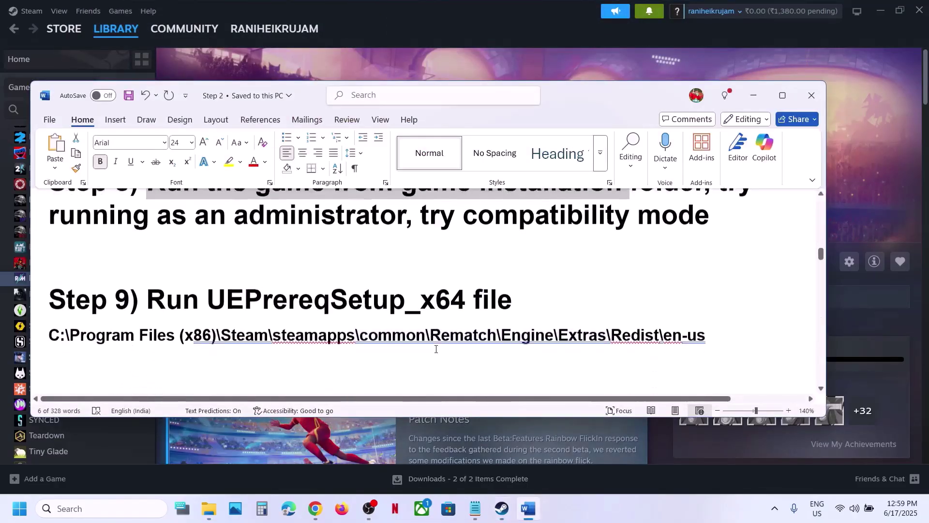
{"action": "left_click_drag", "start_coordinate": [218, 286], "coordinate": [526, 292]}
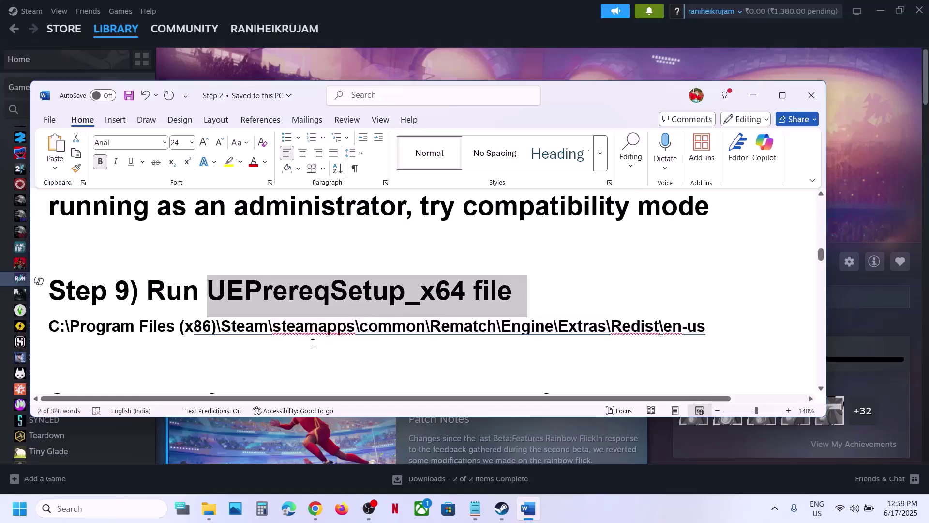
{"action": "left_click", "coordinate": [502, 509]}
{"action": "right_click", "coordinate": [65, 278]}
{"action": "mouse_move", "coordinate": [110, 337]}
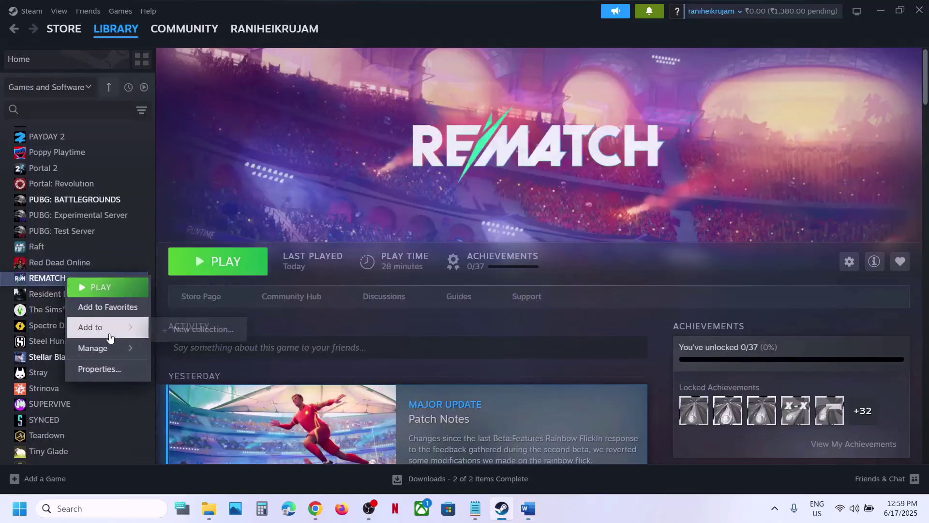
{"action": "left_click", "coordinate": [196, 369]}
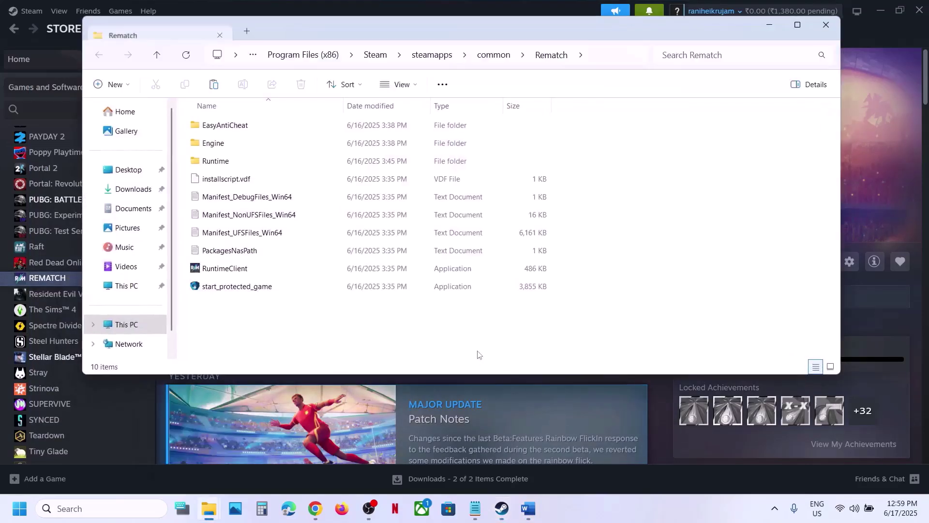
Step: Following Step 9's path, open Engine\Extras\Redist\en-us and select UEPrereqSetup_x64
{"action": "left_click", "coordinate": [528, 508]}
{"action": "left_click_drag", "start_coordinate": [357, 326], "coordinate": [611, 327]}
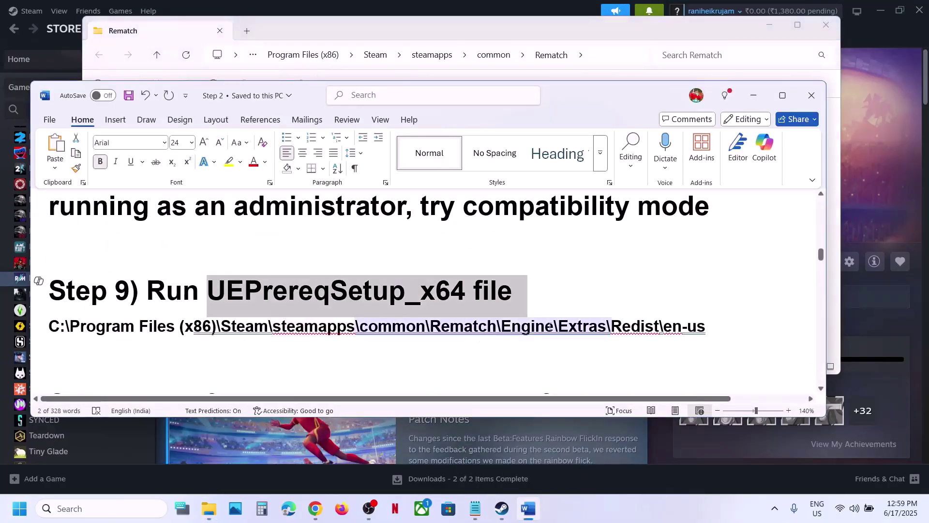
{"action": "key", "text": "alt+Tab"}
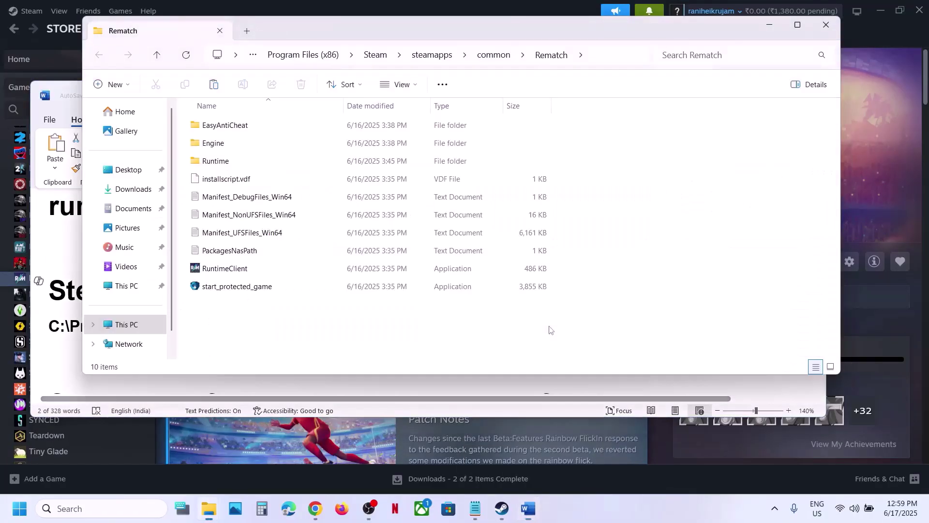
{"action": "double_click", "coordinate": [213, 144]}
{"action": "left_click", "coordinate": [219, 163]}
{"action": "double_click", "coordinate": [220, 163]}
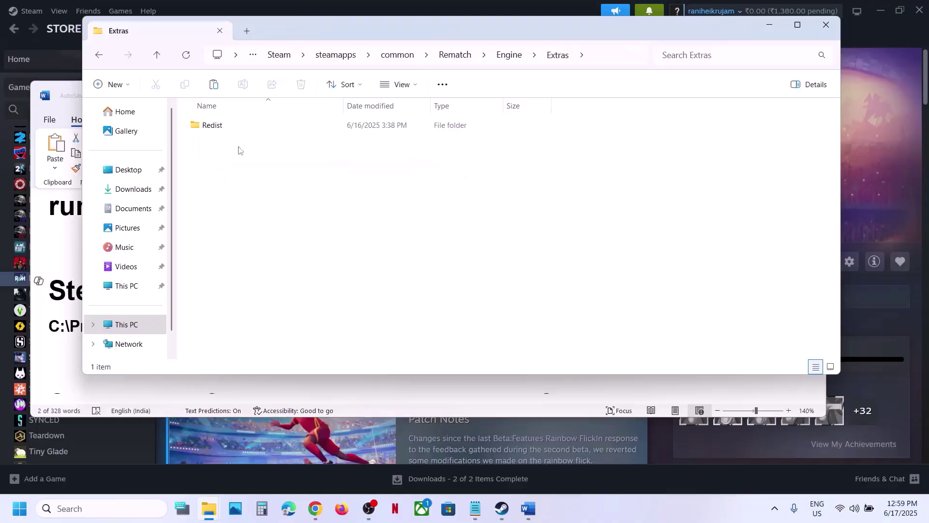
{"action": "double_click", "coordinate": [241, 125]}
{"action": "double_click", "coordinate": [223, 127]}
{"action": "left_click", "coordinate": [247, 127]}
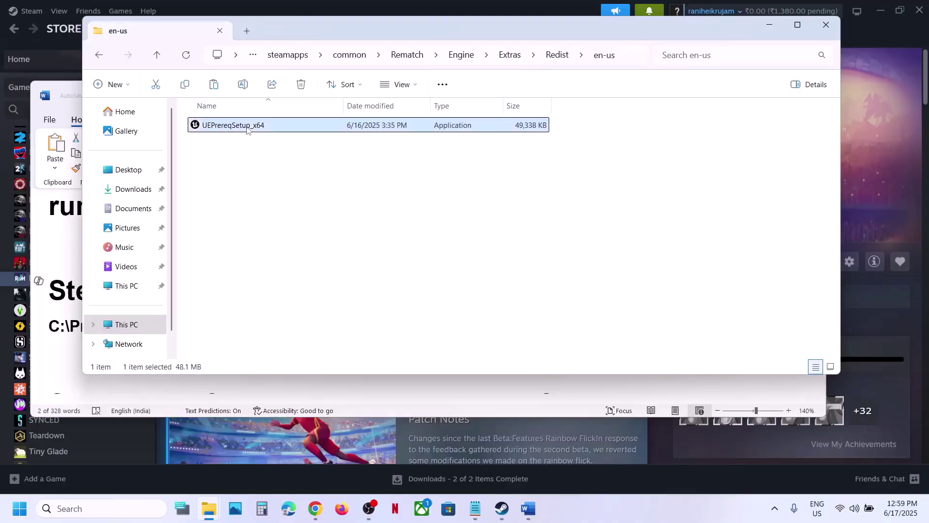
{"action": "right_click", "coordinate": [247, 130]}
Step: Run UEPrereqSetup_x64 as administrator, accept the license terms and install UE Prerequisites (x64)
{"action": "left_click", "coordinate": [301, 233]}
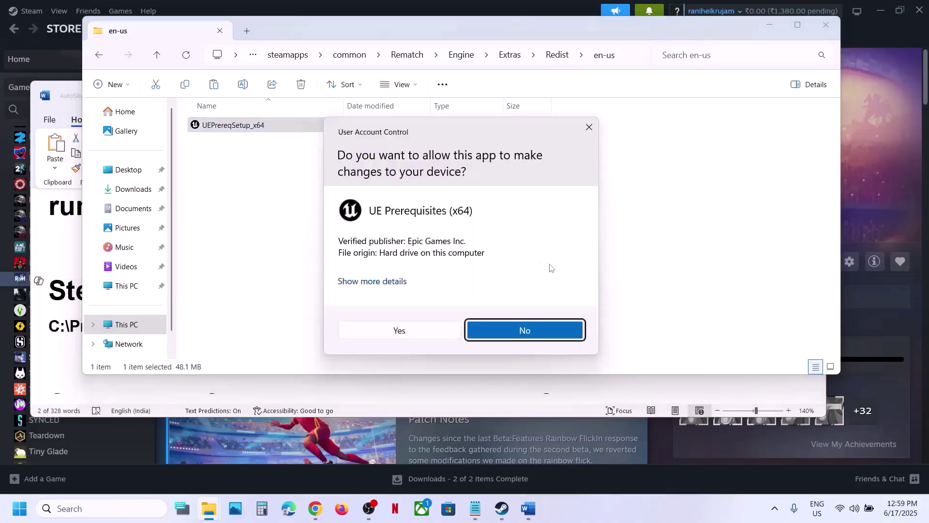
{"action": "left_click", "coordinate": [406, 330]}
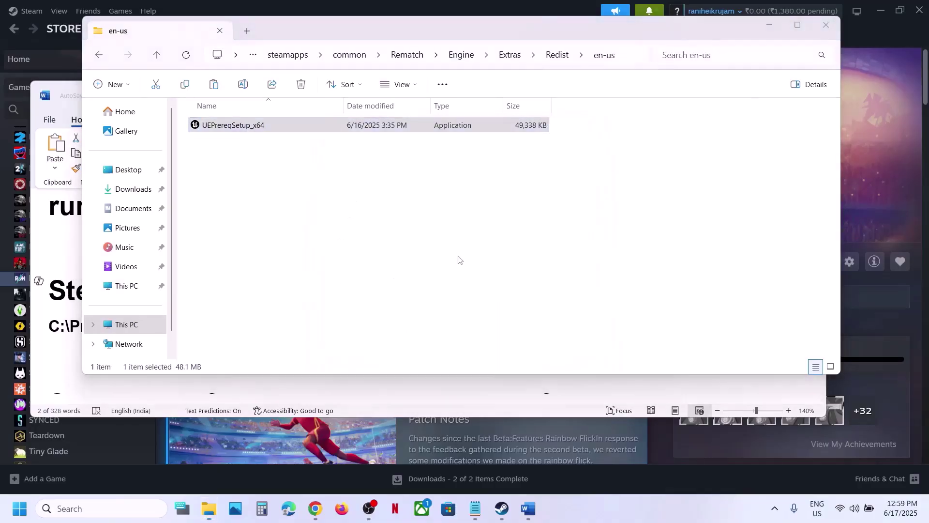
{"action": "left_click", "coordinate": [488, 346]}
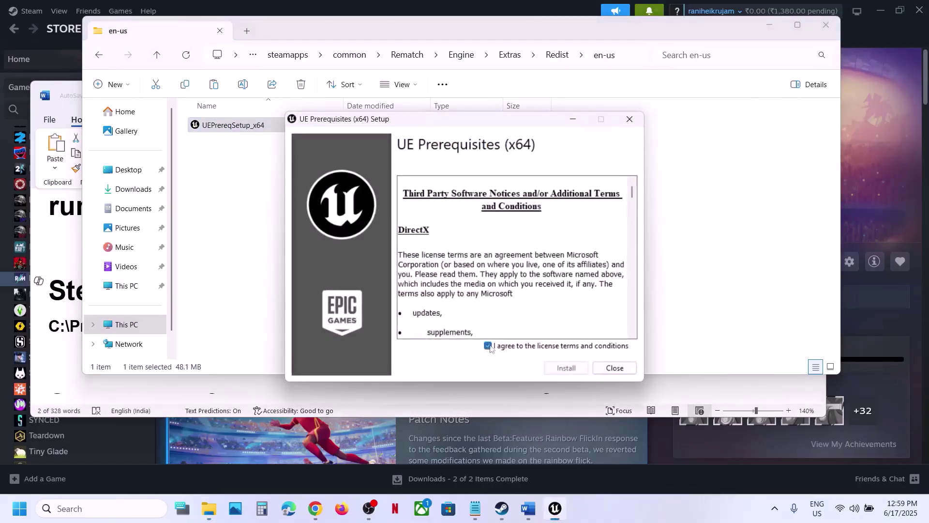
{"action": "left_click", "coordinate": [565, 369]}
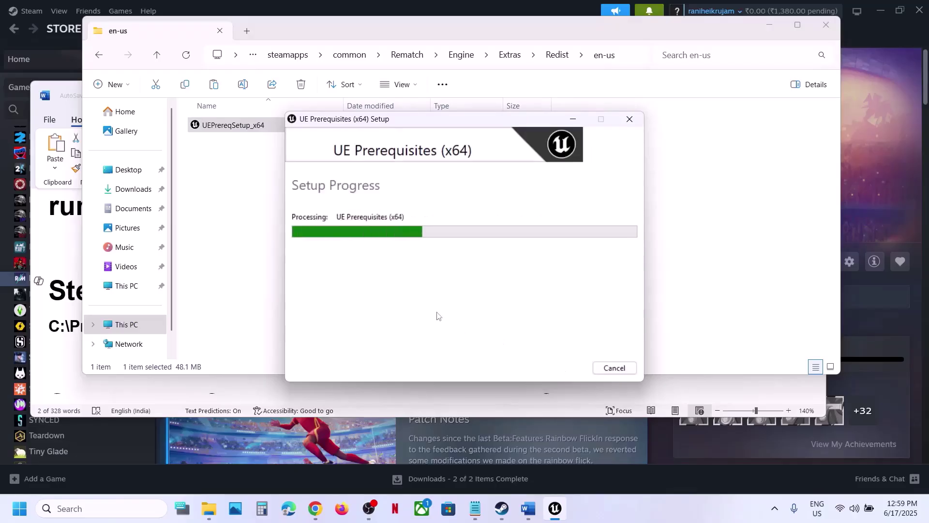